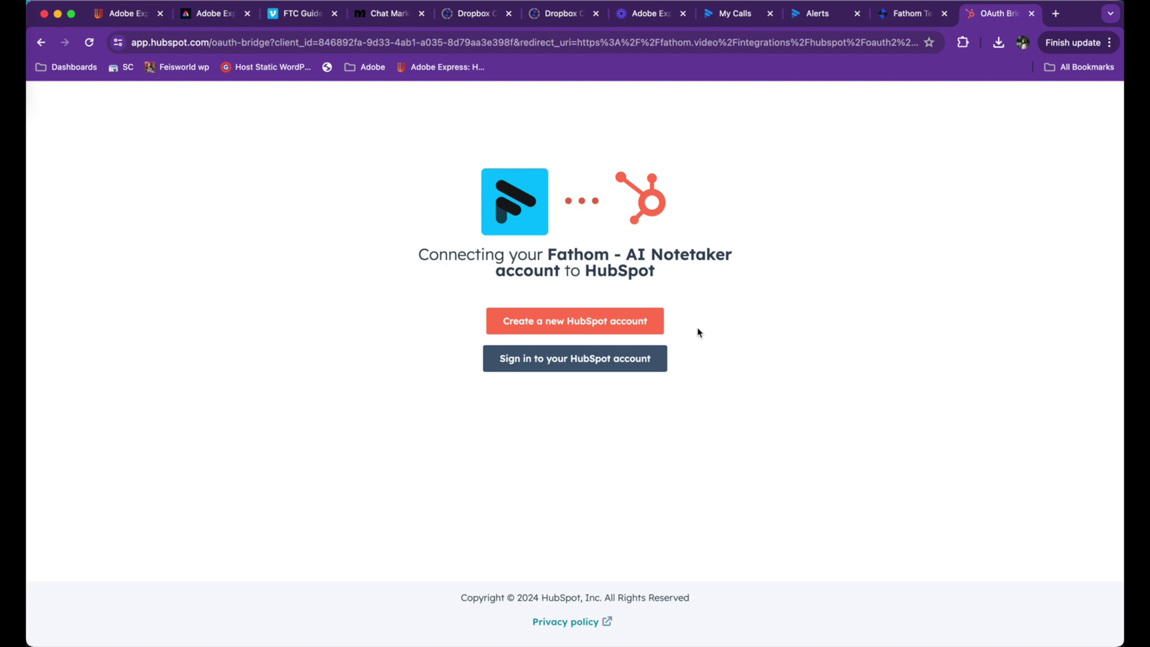
# - Start Fathom signup by signing in with the existing HubSpot account
pyautogui.click(646, 359)
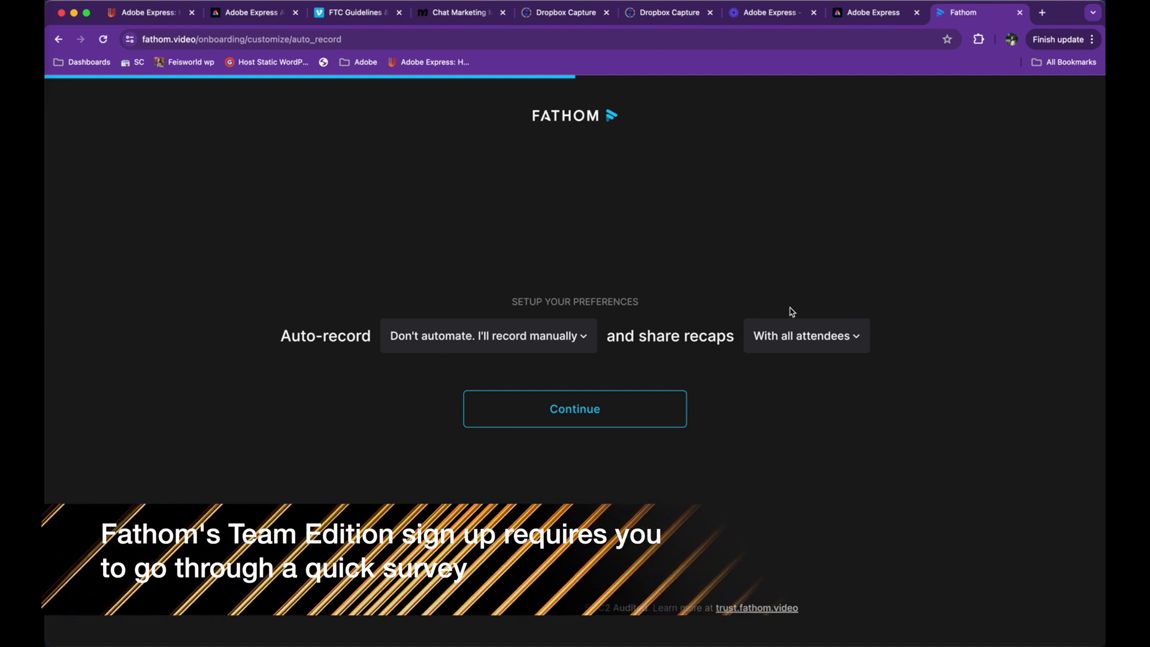
# - Set auto-record to manual, share recaps with attendees, and answer the department question
pyautogui.click(468, 347)
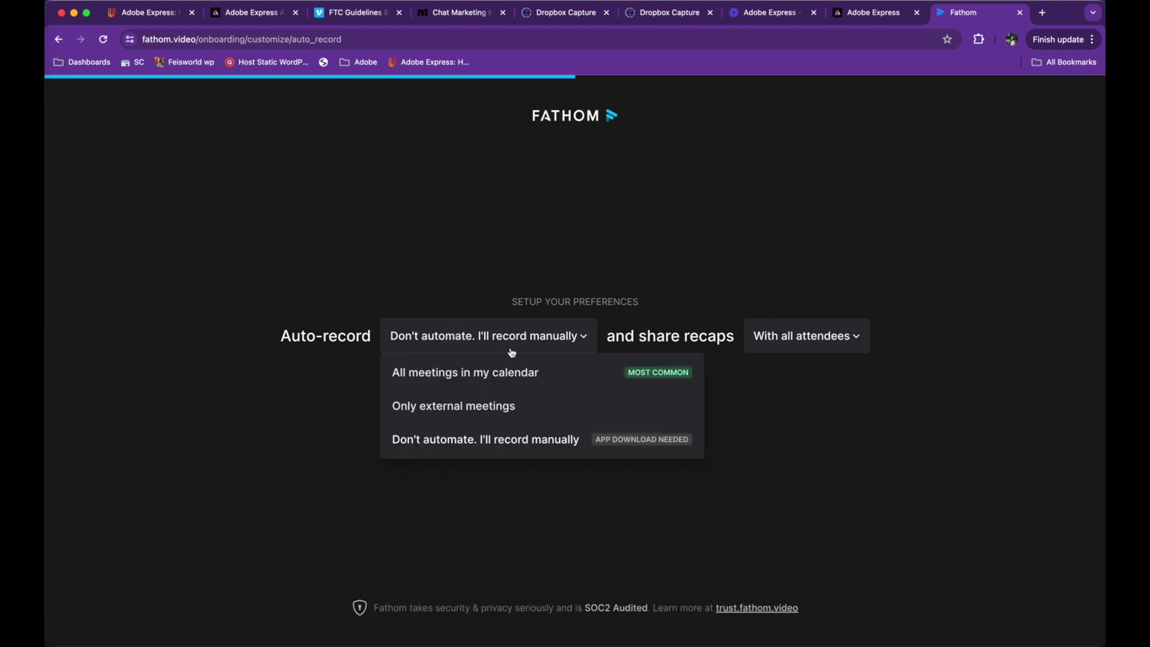
pyautogui.click(773, 336)
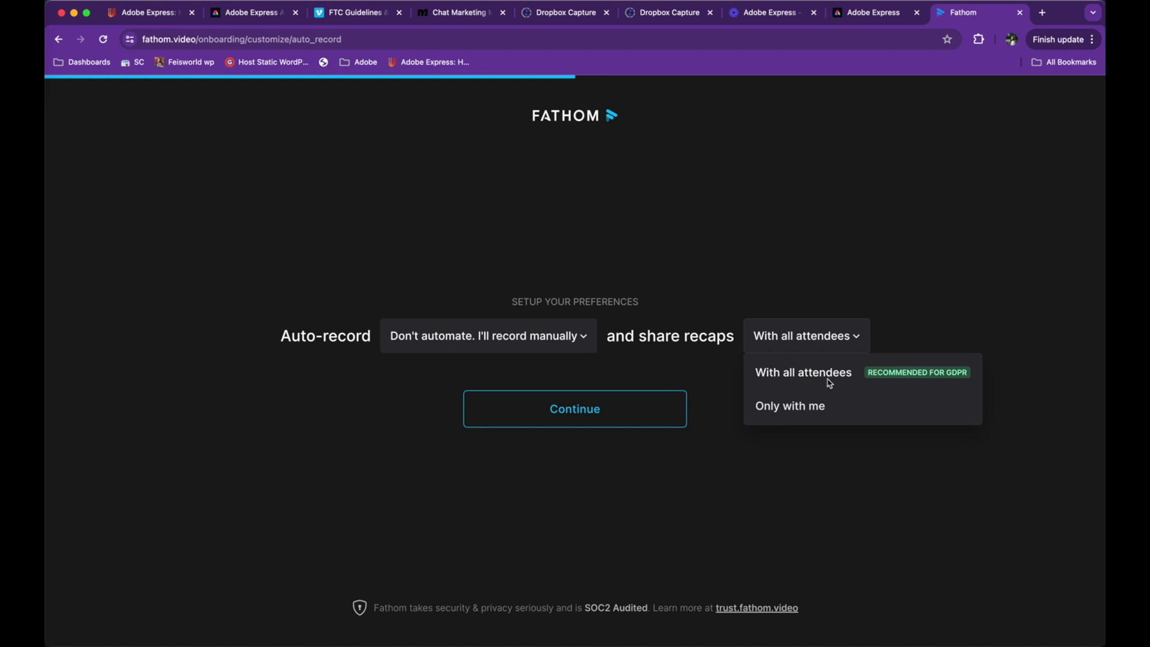
pyautogui.click(820, 405)
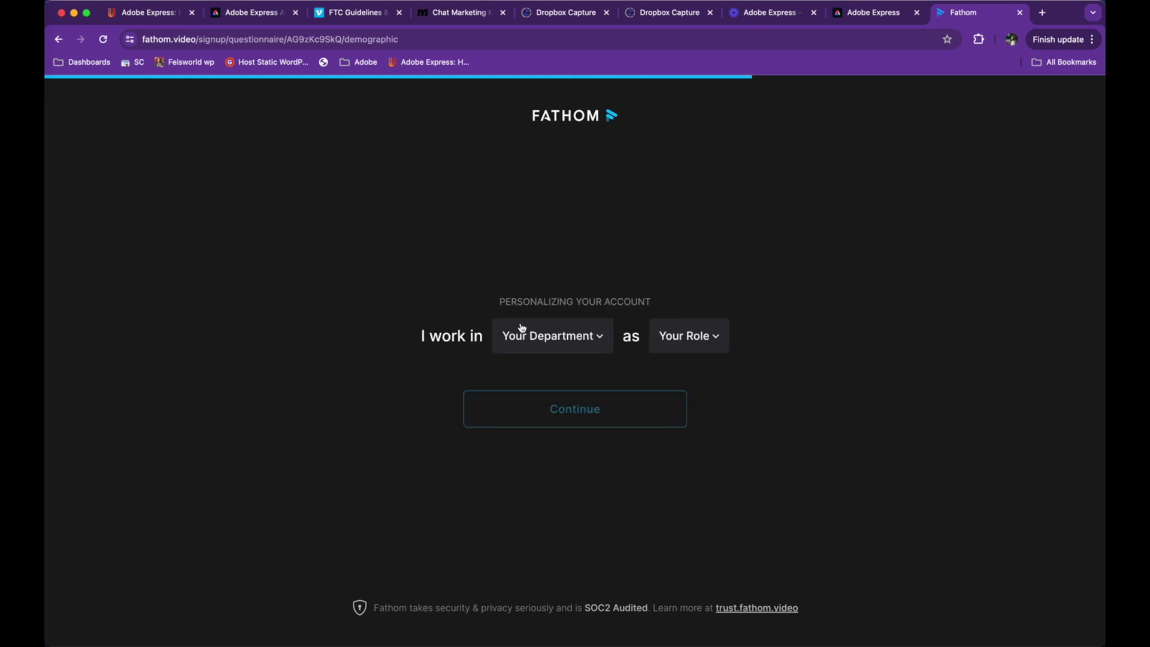
pyautogui.click(579, 344)
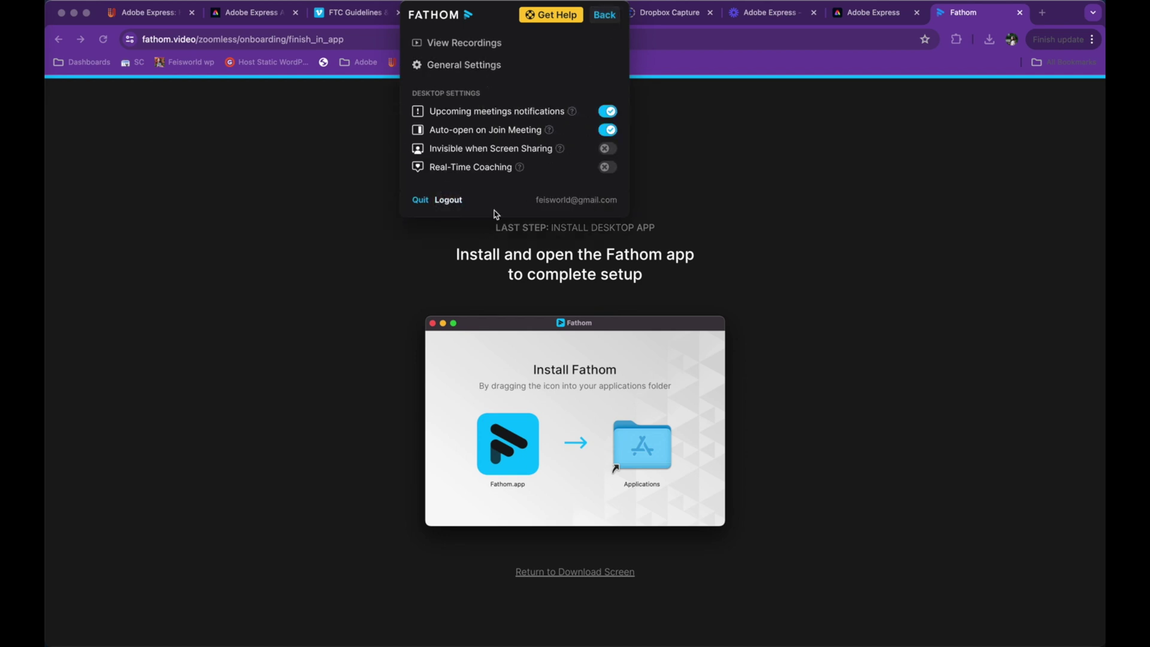
# - Sign out of the desktop app, sign back in, and dismiss the tutorial offer
pyautogui.click(450, 199)
pyautogui.click(486, 57)
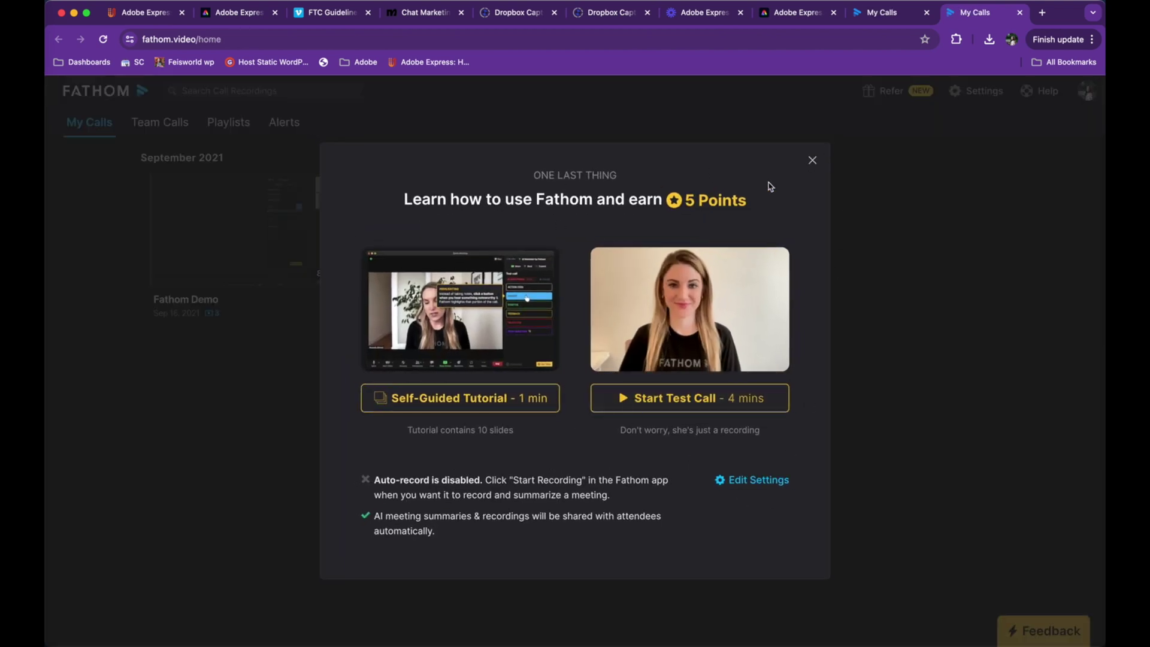
pyautogui.click(815, 163)
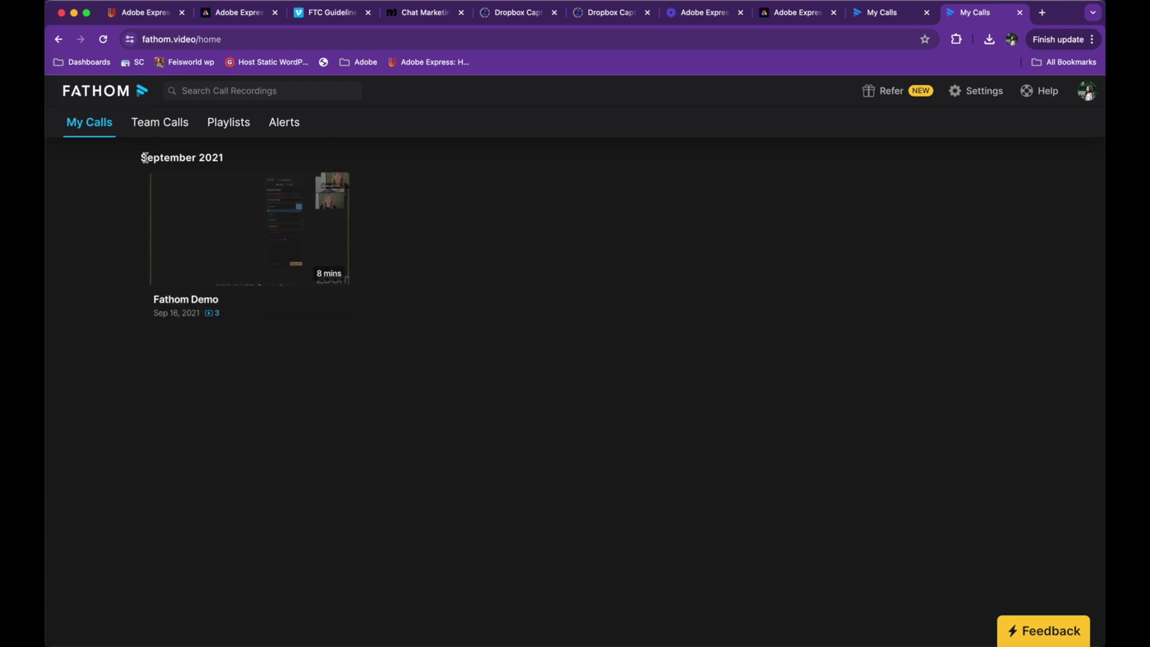
pyautogui.click(167, 124)
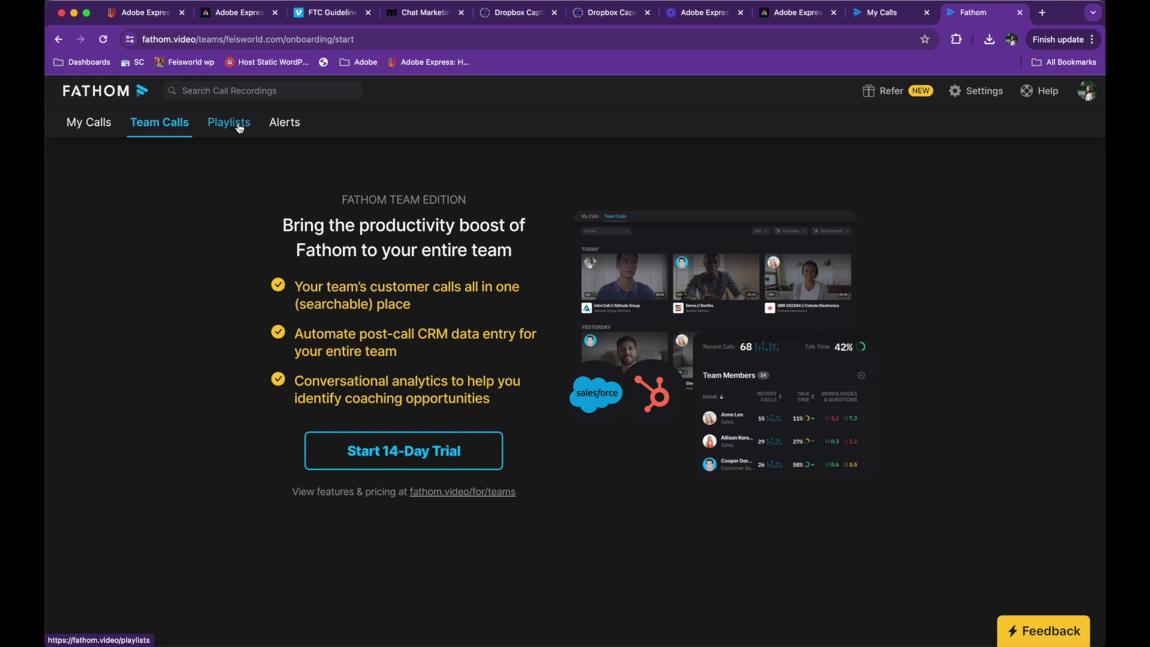
# - Start the 14-day Team Edition trial for a 1-5 team, sharing existing recordings with All Teams
pyautogui.click(421, 457)
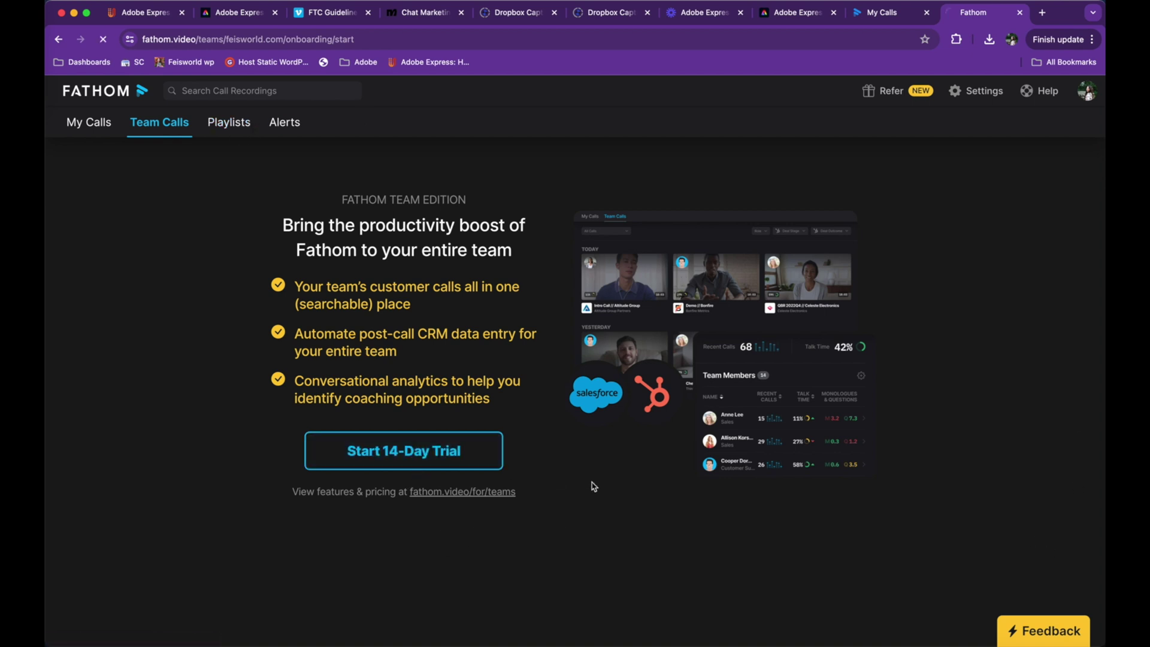
pyautogui.click(465, 263)
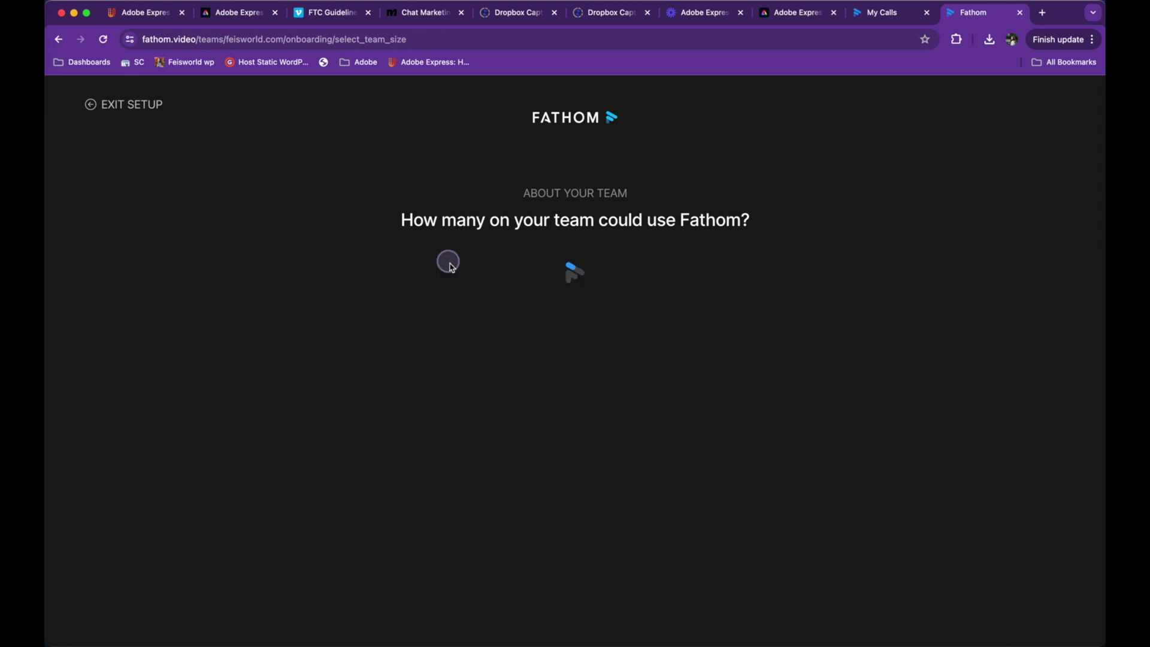
pyautogui.press('super+Left')
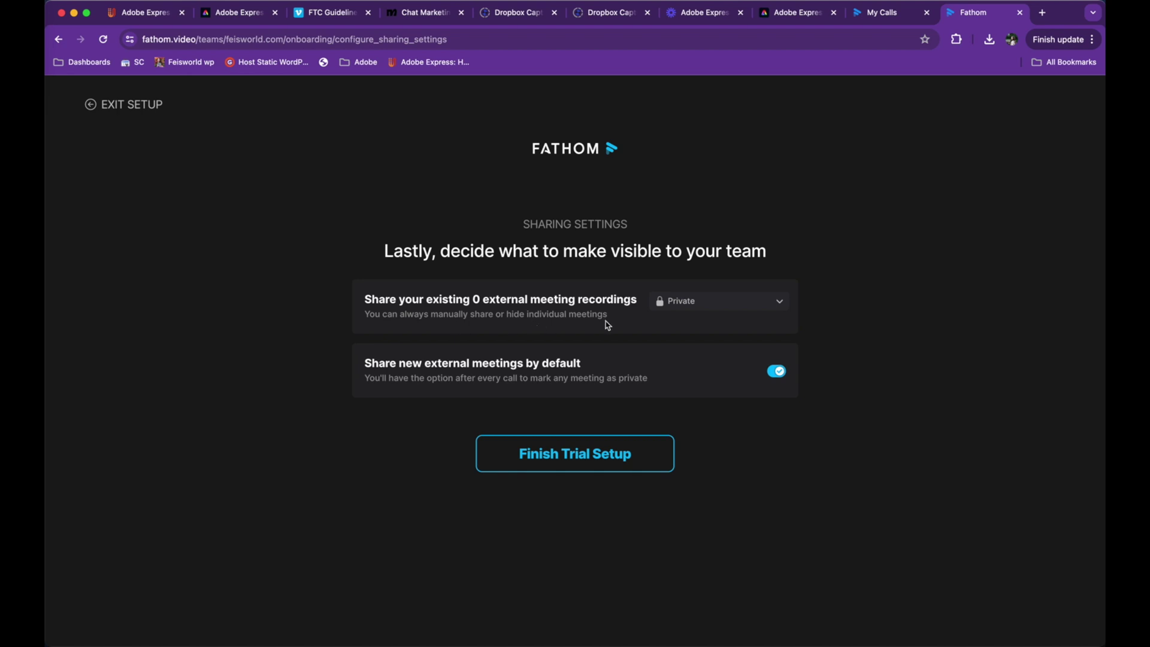
pyautogui.click(728, 306)
pyautogui.click(737, 343)
pyautogui.click(599, 461)
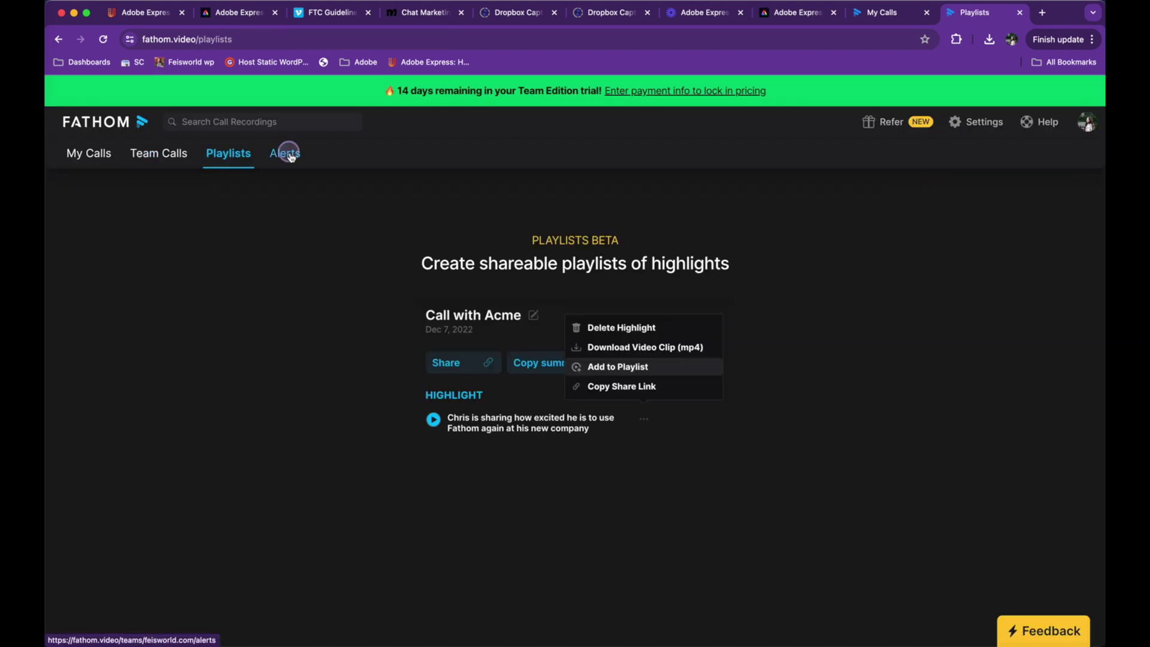
pyautogui.click(285, 152)
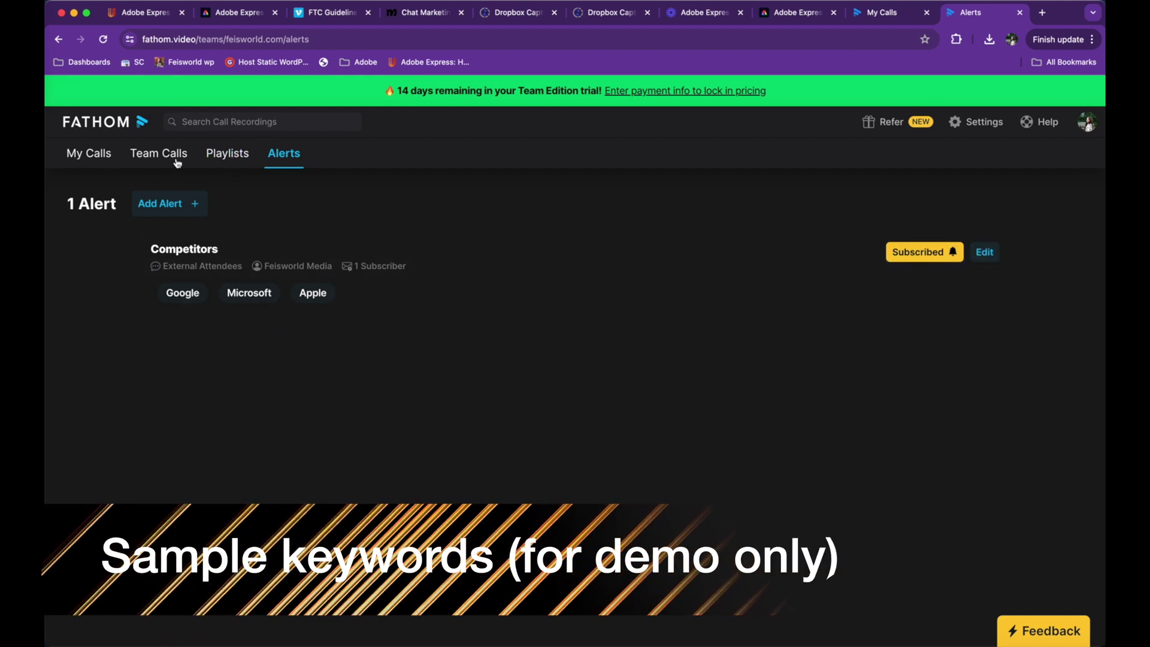
pyautogui.click(158, 153)
pyautogui.click(99, 192)
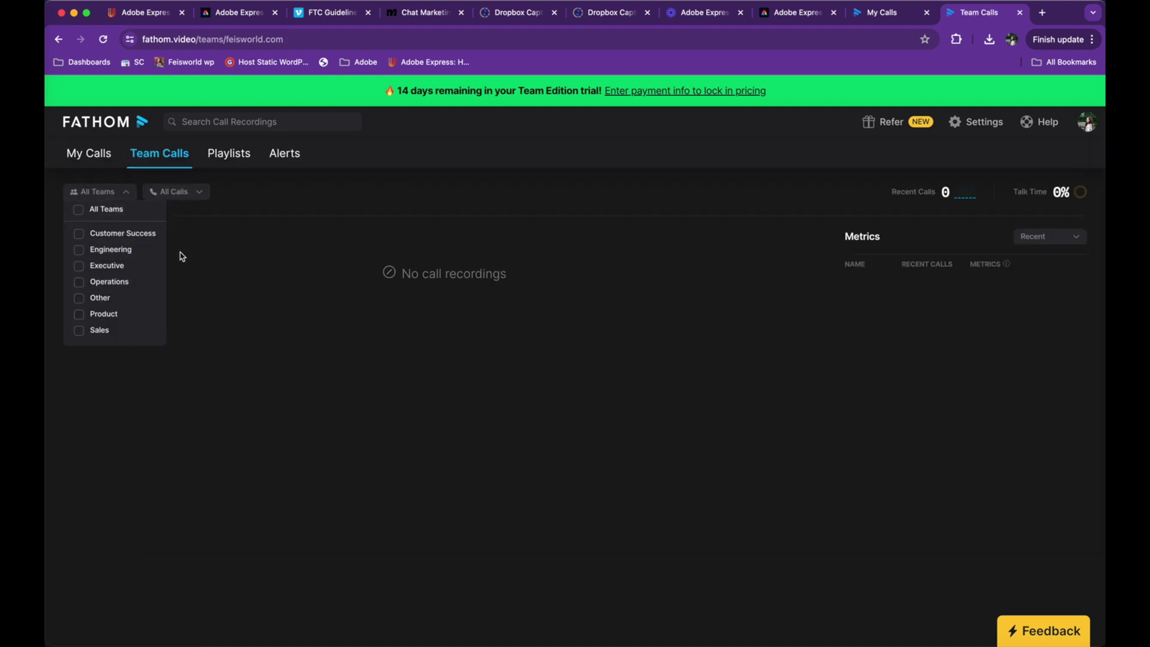
pyautogui.click(196, 193)
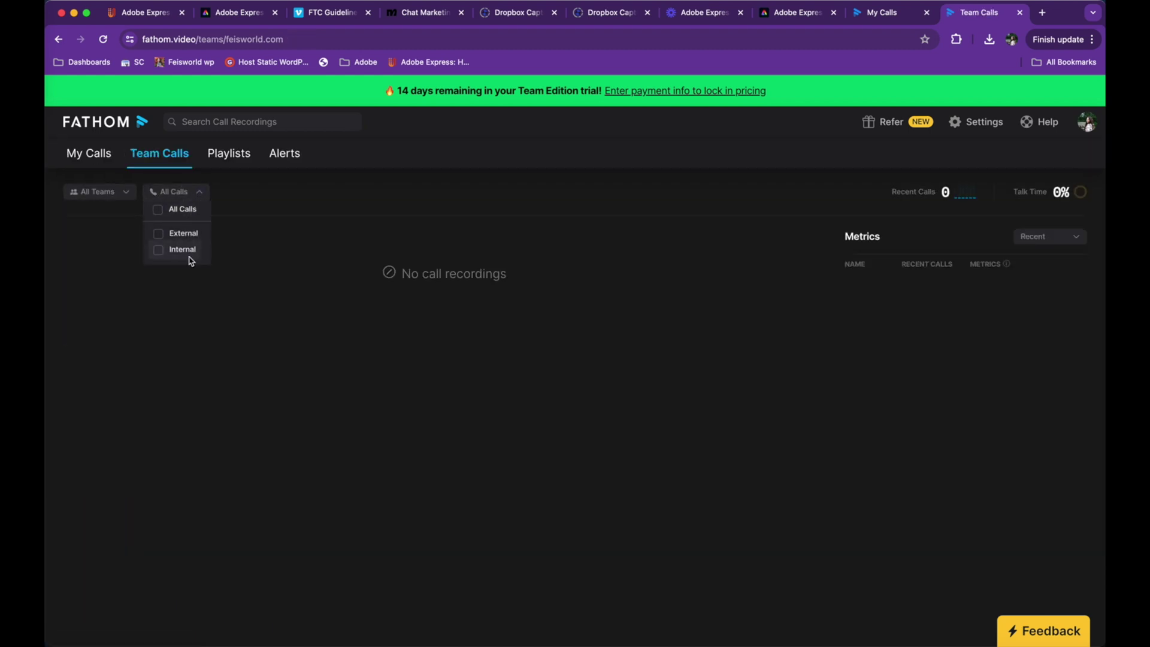
pyautogui.click(275, 263)
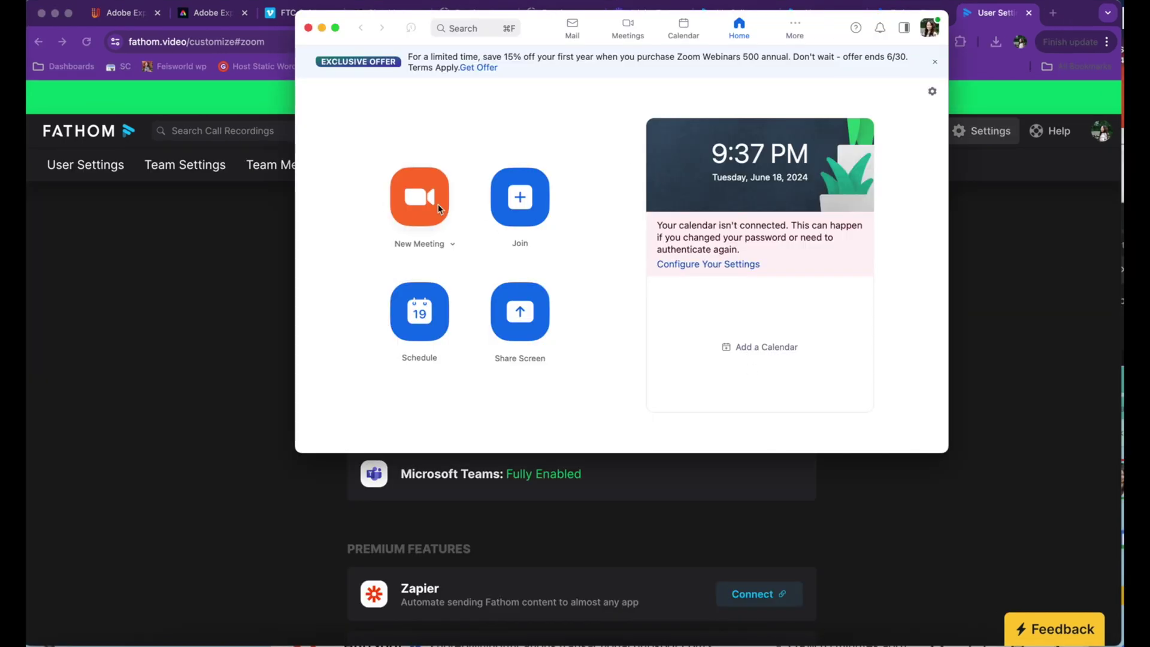
# - Hold an instant Zoom meeting recorded by Fathom, mark one highlight, then end it
pyautogui.click(418, 209)
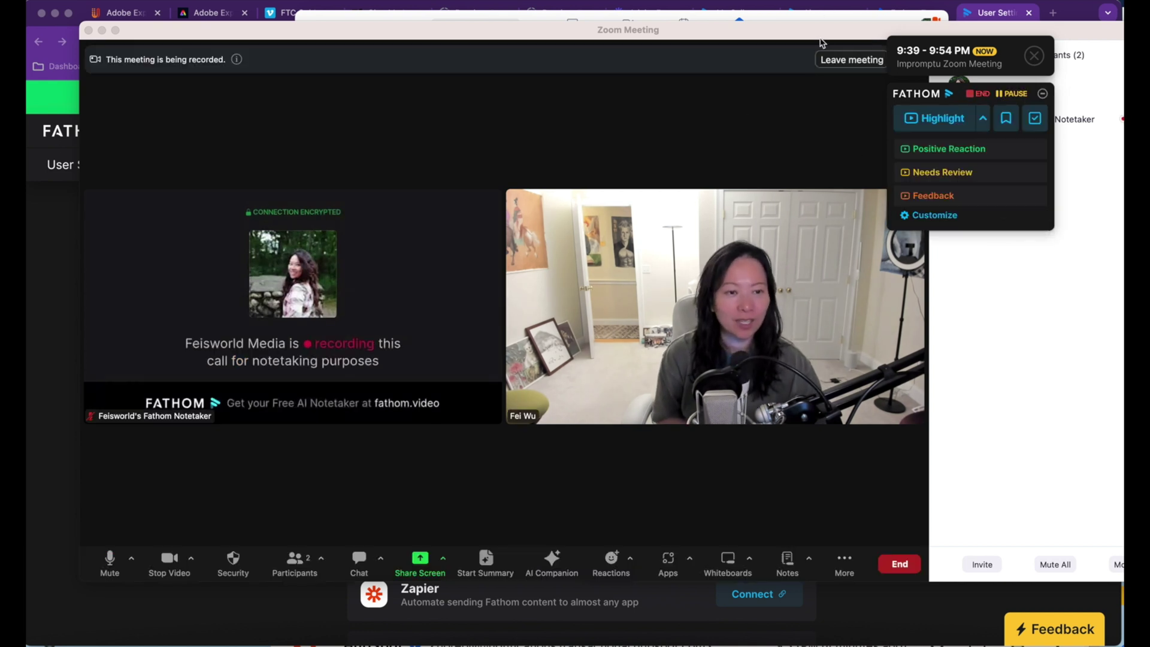
pyautogui.moveTo(790, 30); pyautogui.dragTo(746, 41)
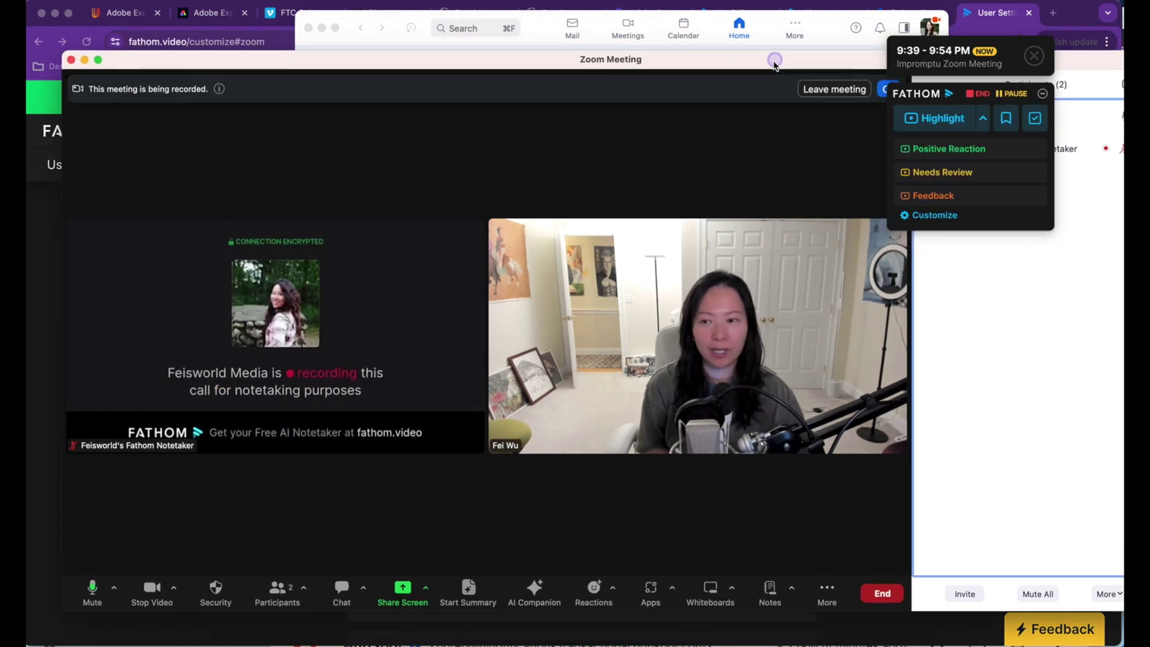
pyautogui.click(942, 117)
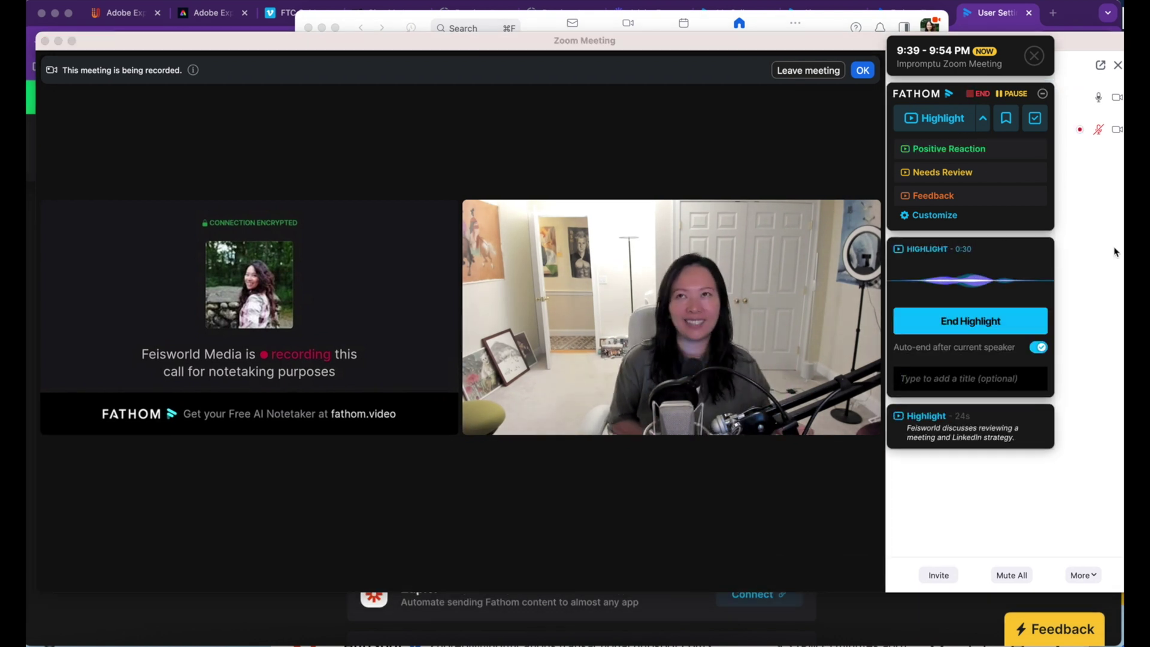
pyautogui.press('super+w')
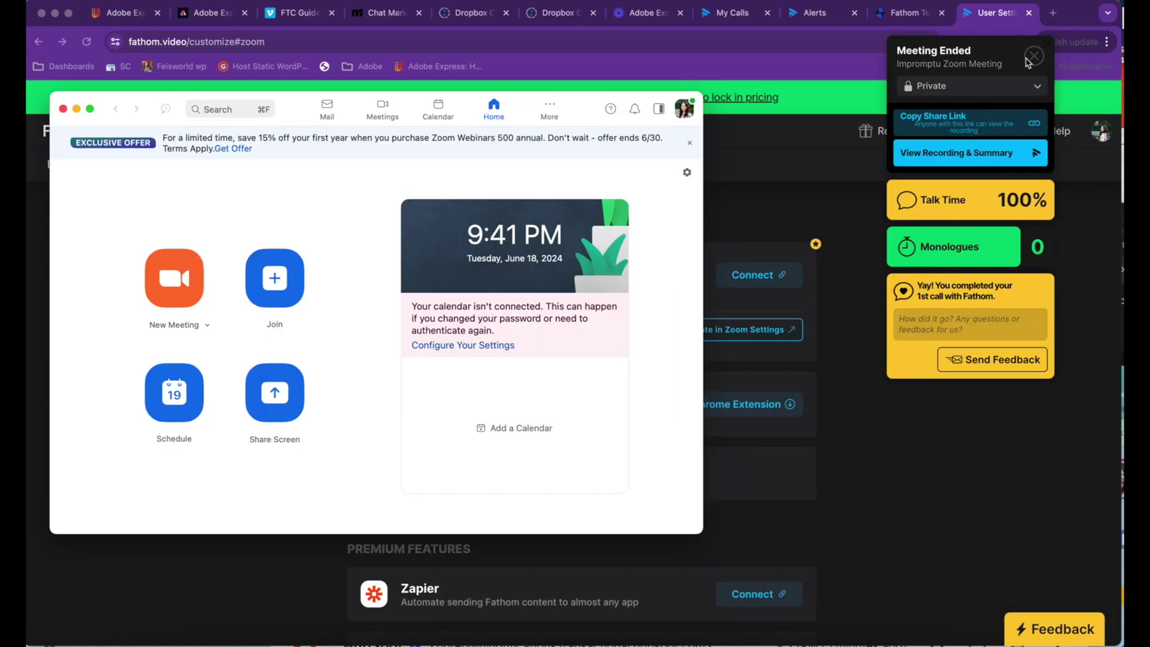
# - Dismiss the Meeting Ended panel, hide Zoom, and open the Impromptu Zoom Meeting recording
pyautogui.click(1036, 57)
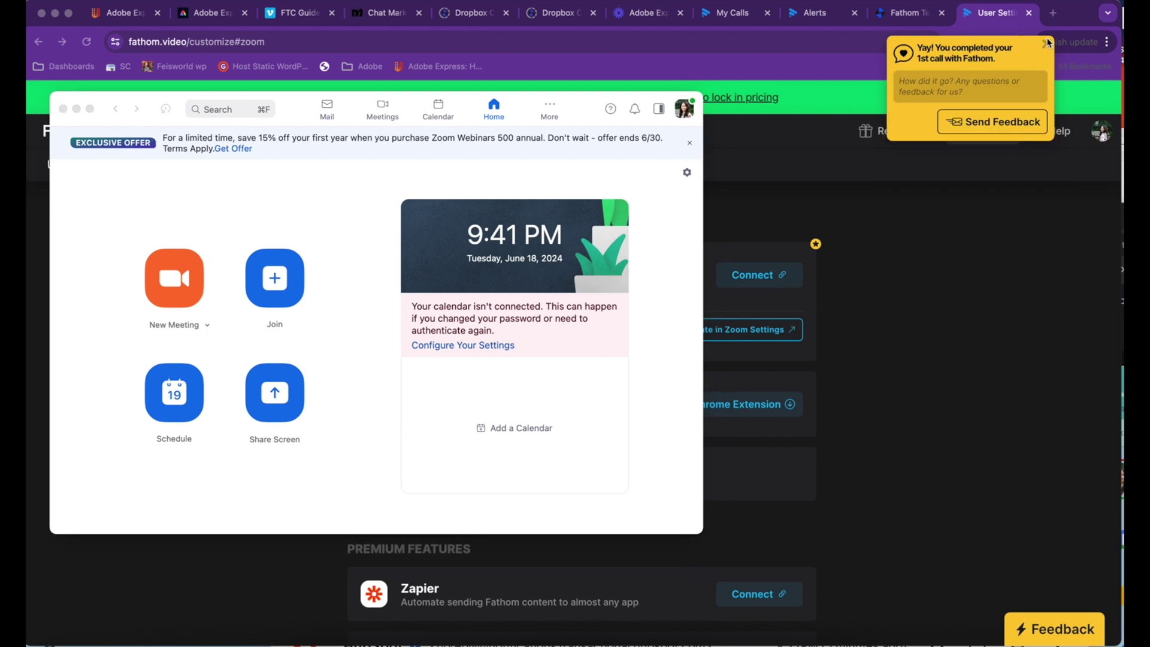
pyautogui.press('super+m')
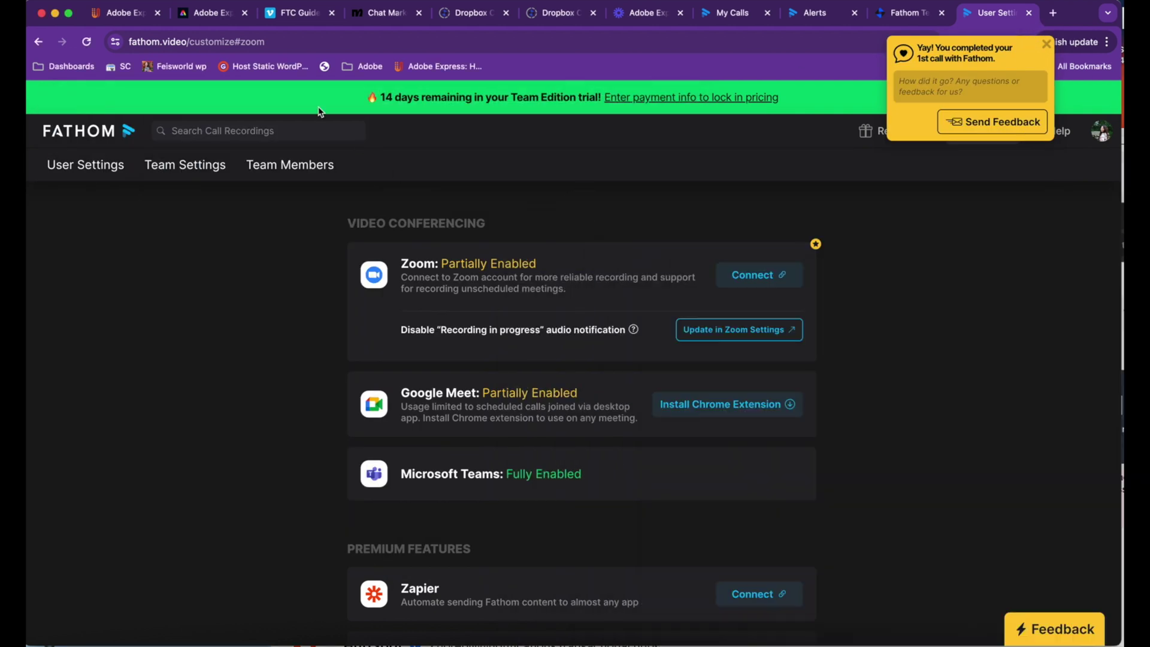
pyautogui.click(316, 43)
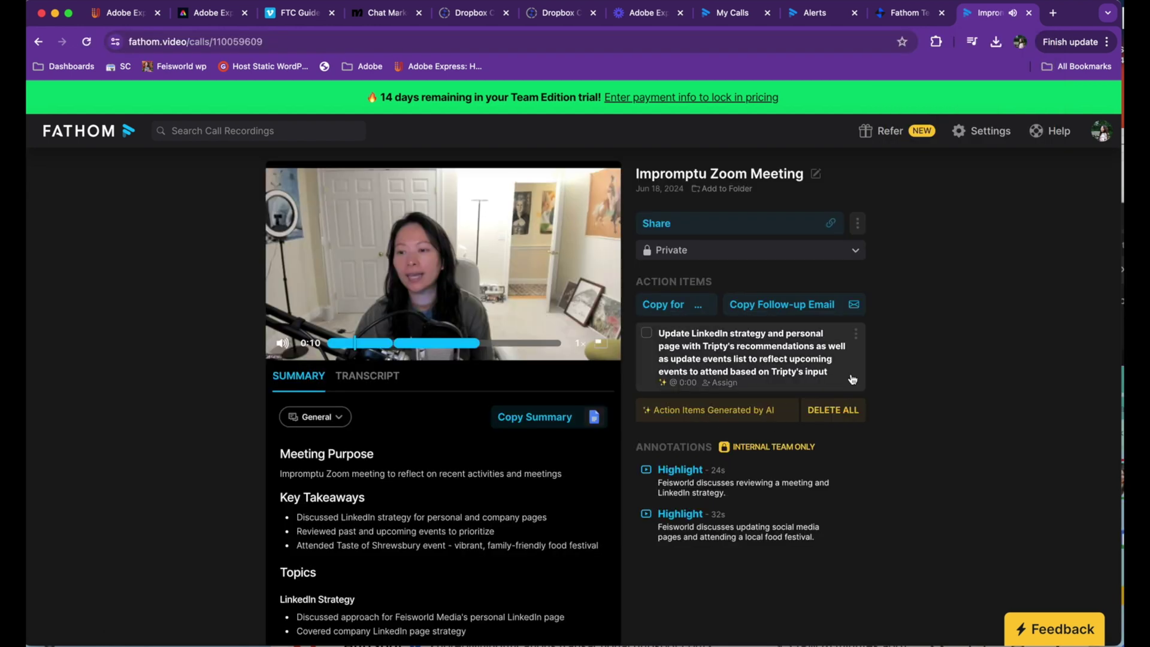
pyautogui.scroll(-2, 450, 428)
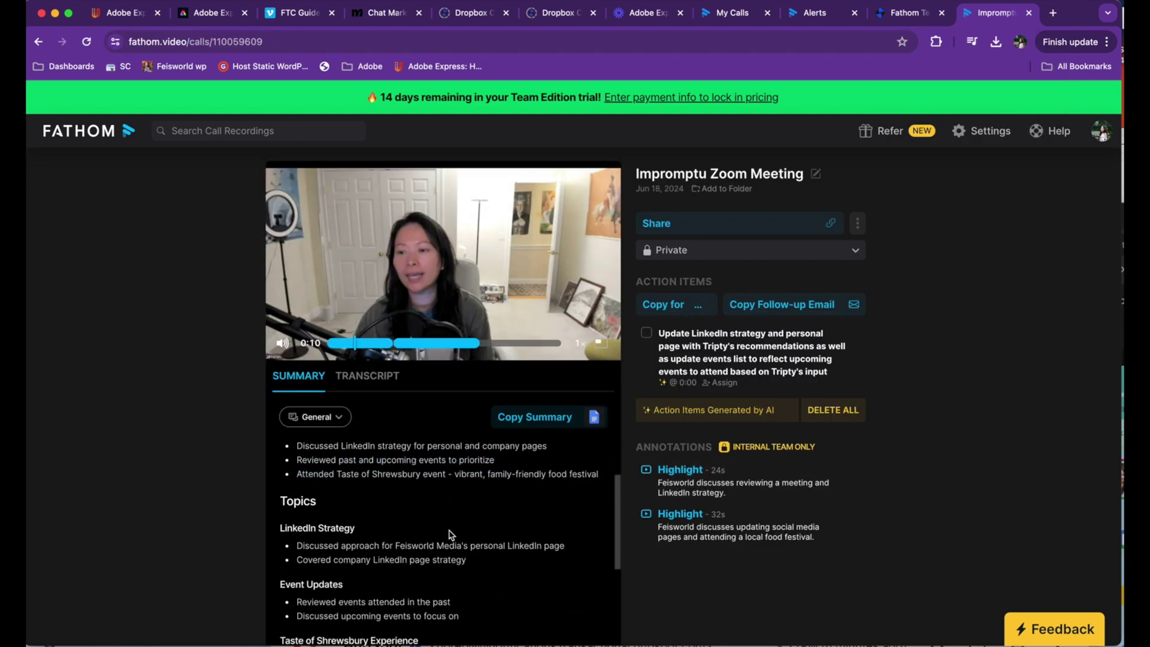
# - Assign the LinkedIn strategy action item to the account owner and generate the AI follow-up email
pyautogui.click(725, 383)
pyautogui.click(680, 412)
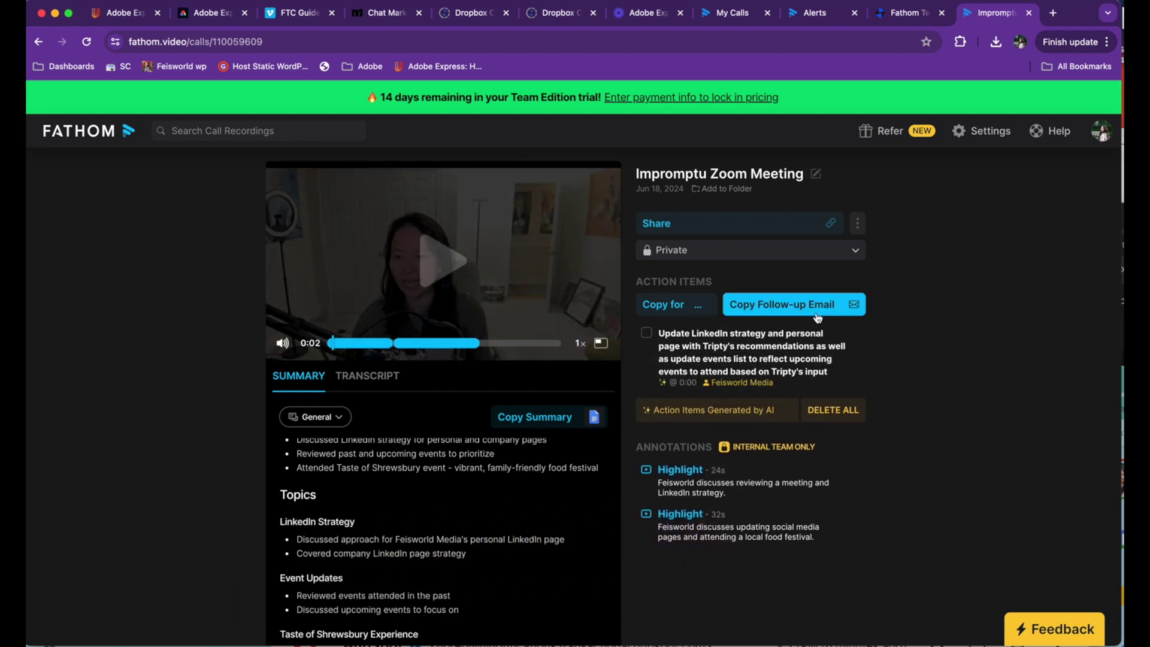
pyautogui.click(677, 305)
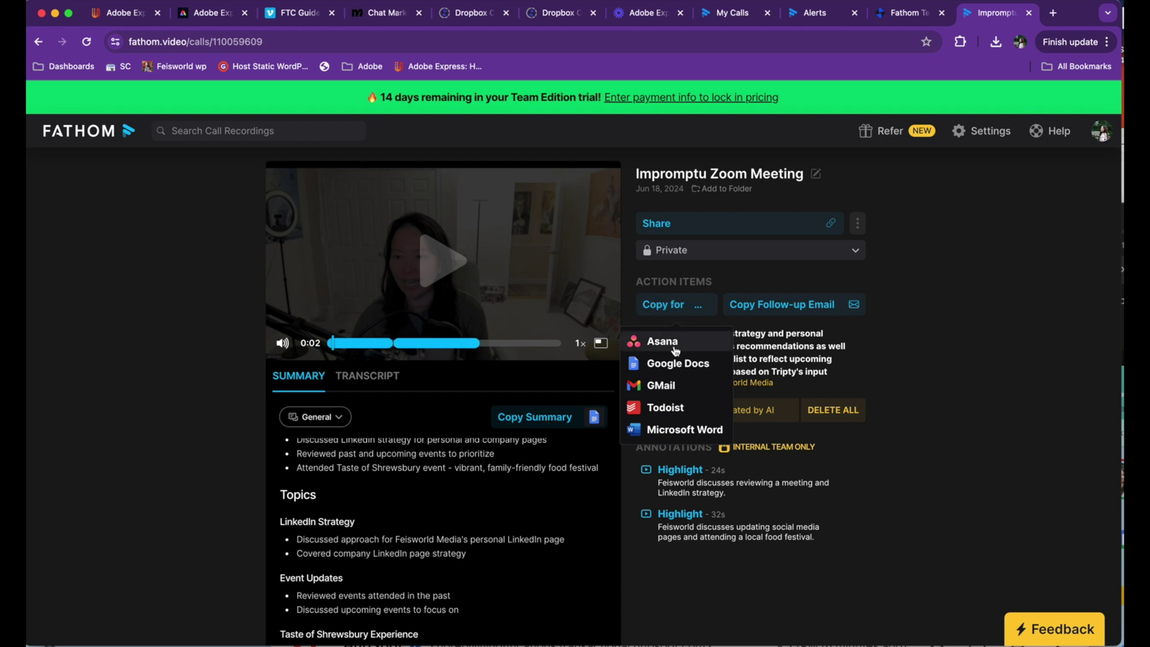
pyautogui.click(680, 310)
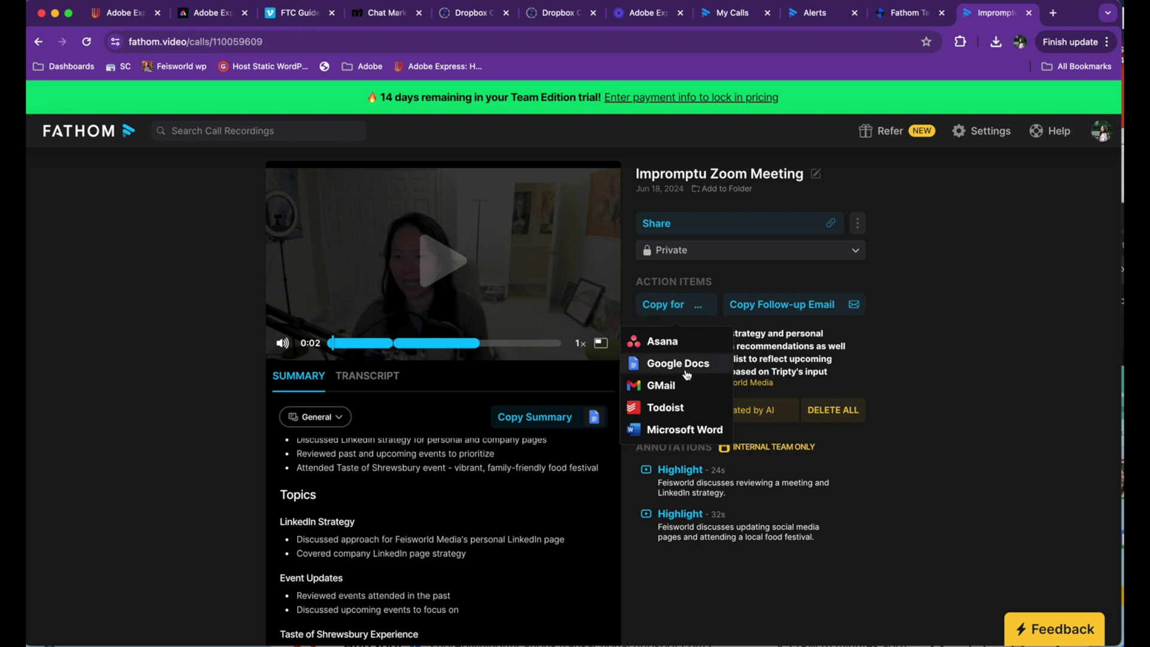
pyautogui.click(791, 311)
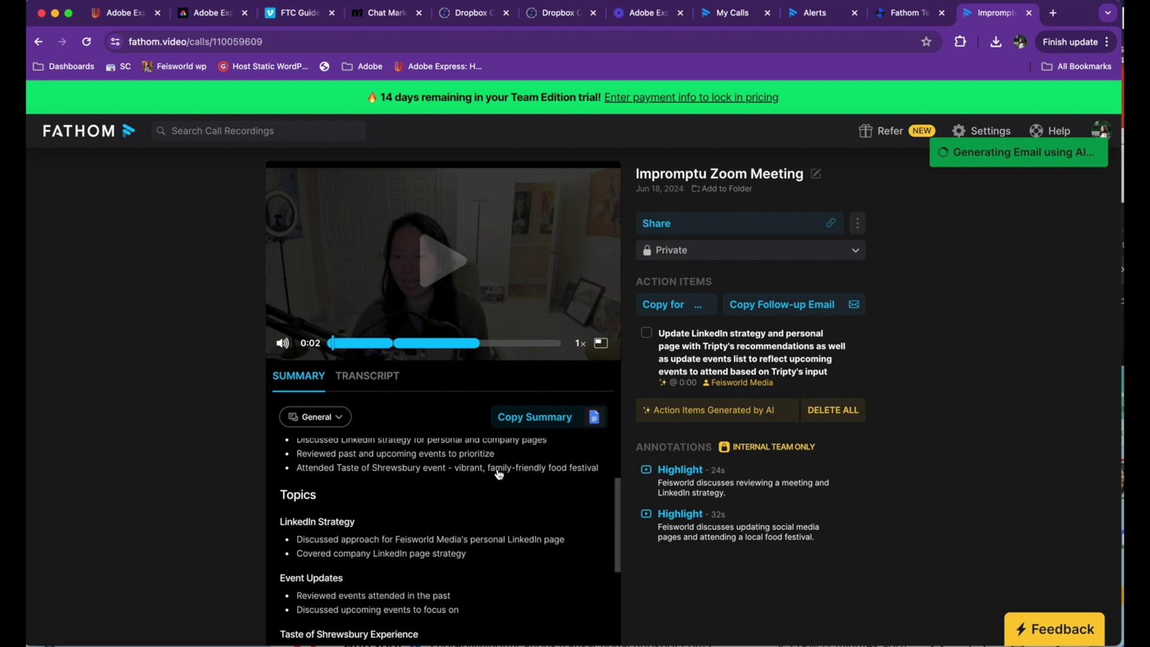
pyautogui.scroll(-3, 558, 504)
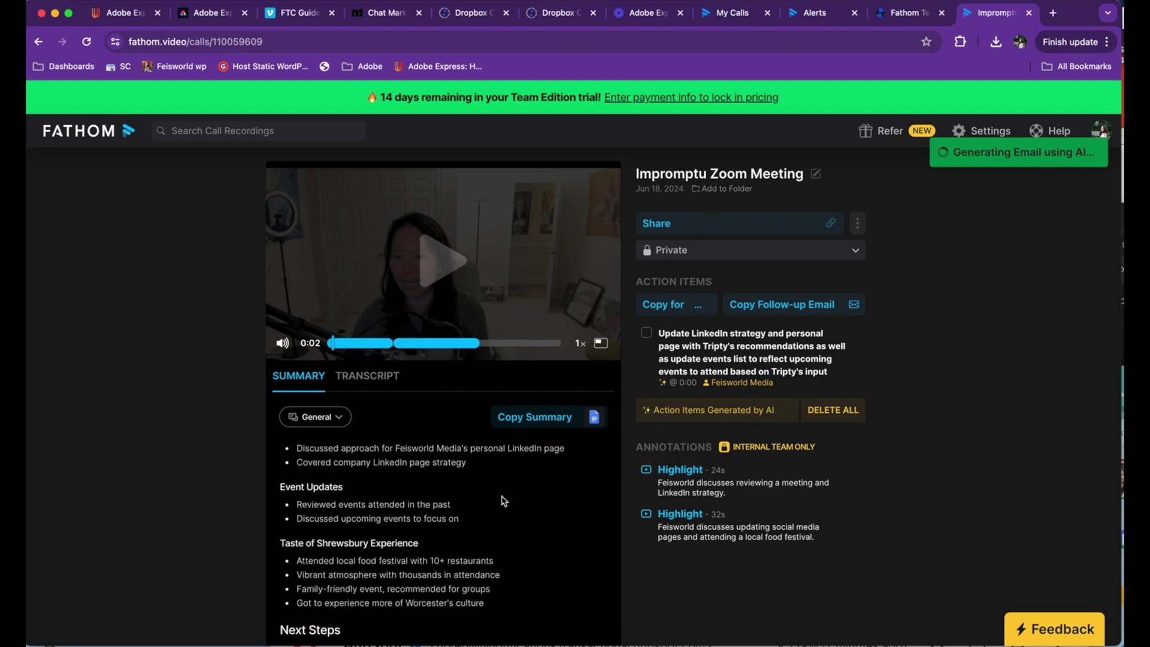
# - Browse the templates in the General summary template dropdown, then close it
pyautogui.click(322, 419)
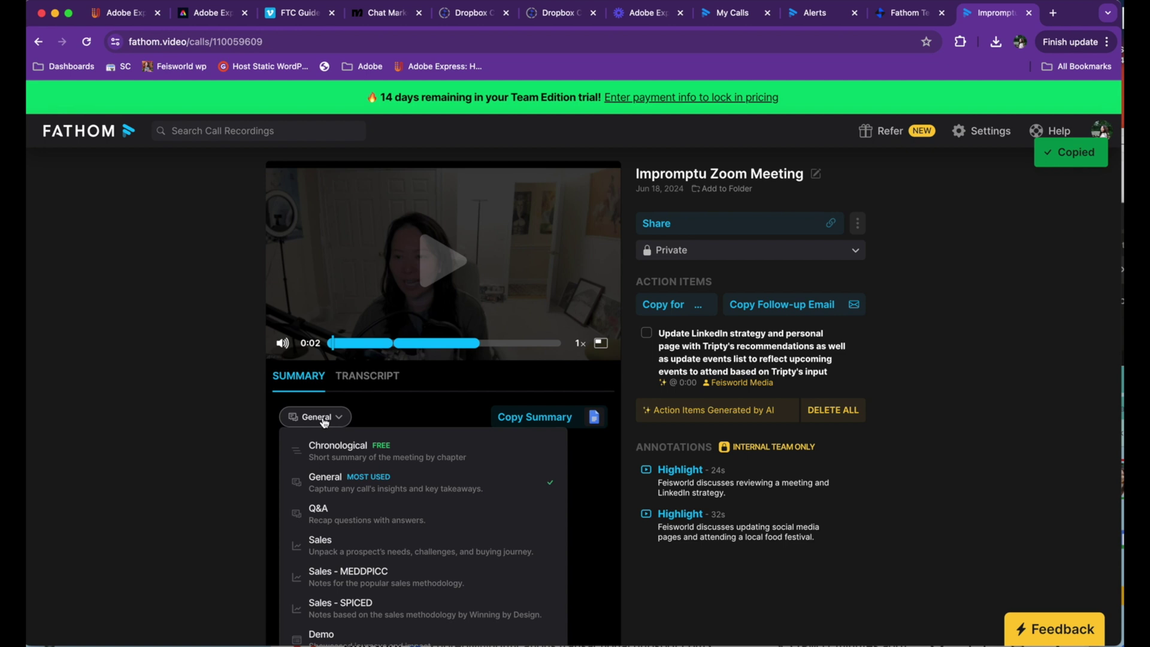
pyautogui.click(324, 419)
pyautogui.click(336, 419)
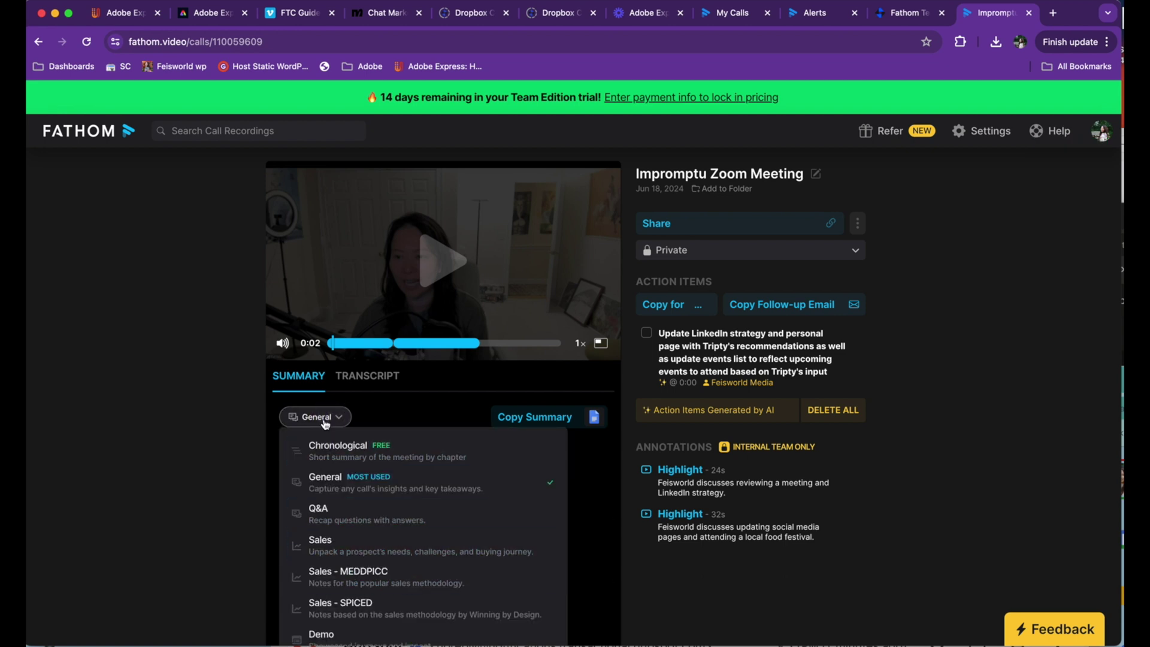
pyautogui.click(325, 419)
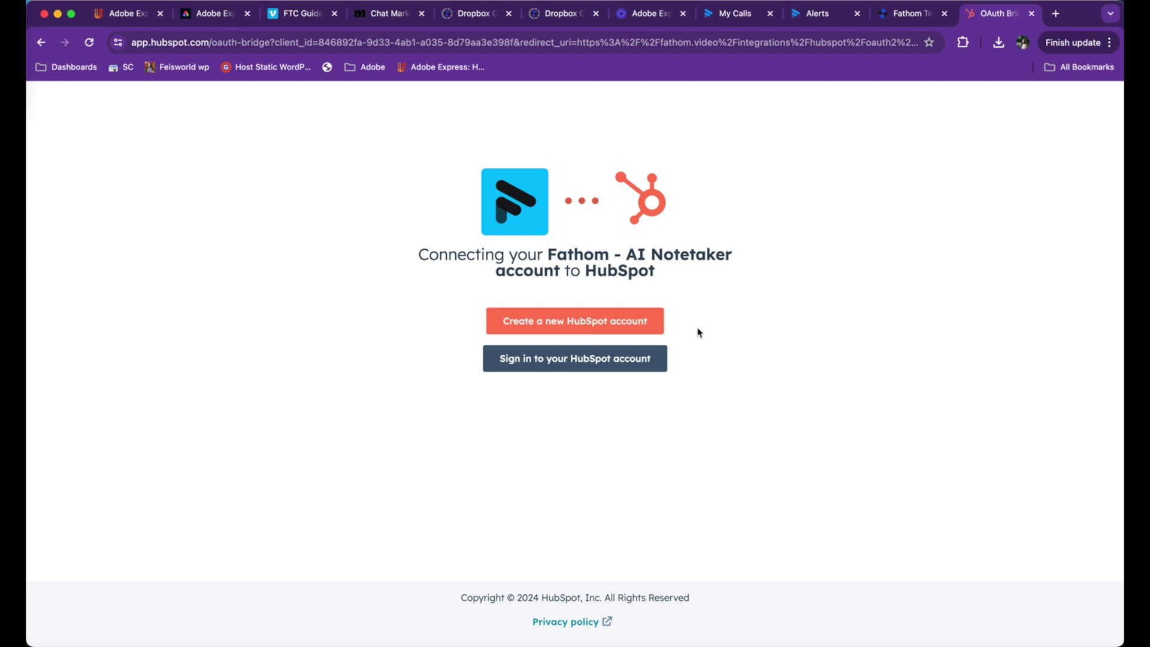
# - Sign in to HubSpot, accept cookies, and authorize the Feisworld Media account for Fathom
pyautogui.click(646, 360)
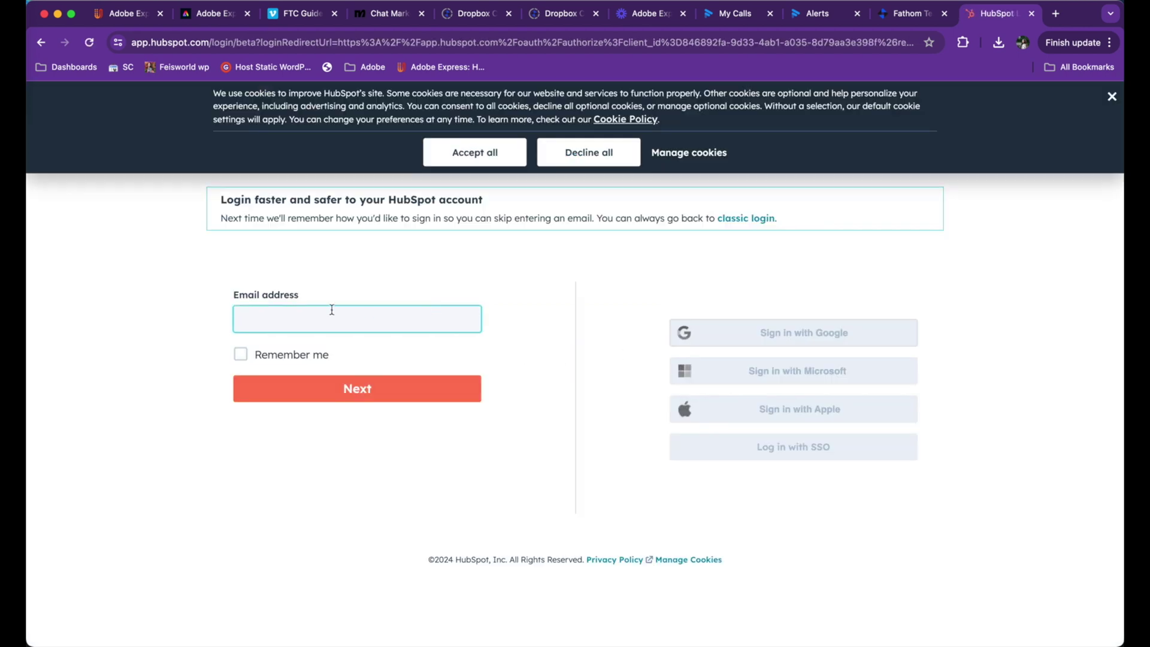
pyautogui.click(475, 152)
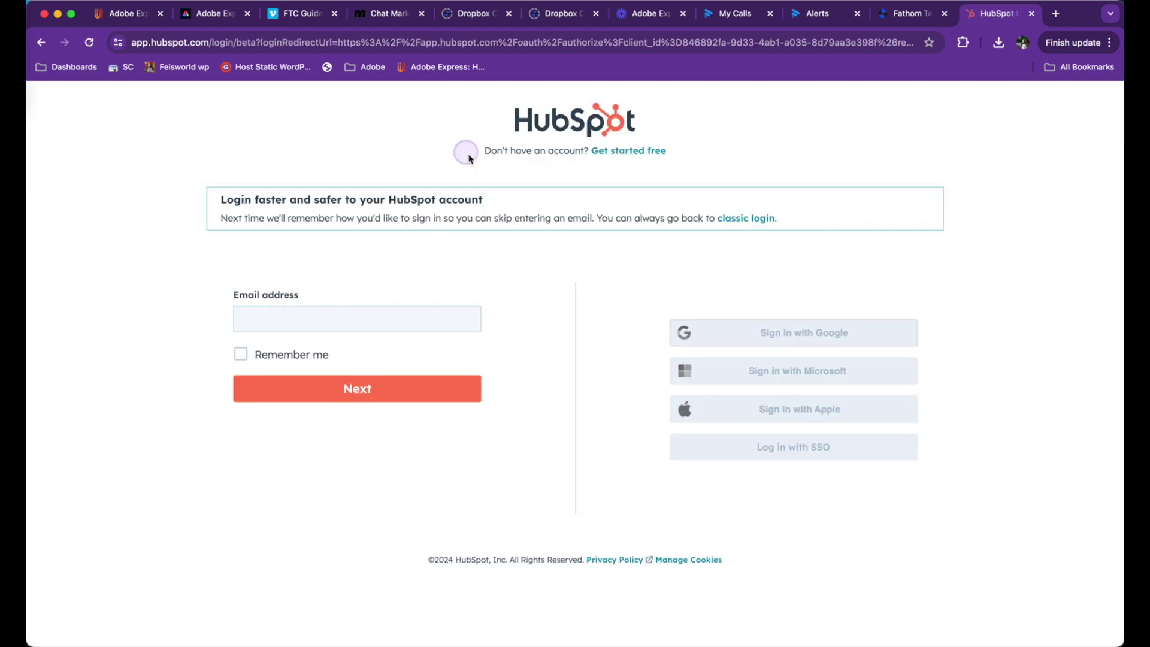
pyautogui.click(388, 323)
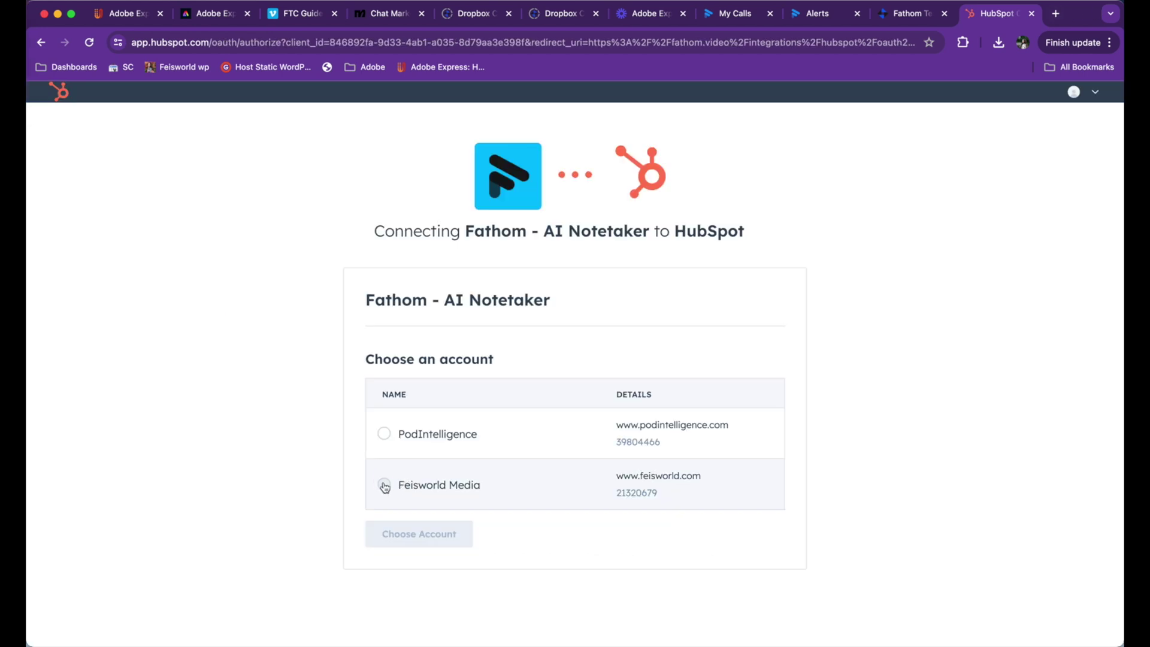
pyautogui.click(384, 485)
pyautogui.click(425, 533)
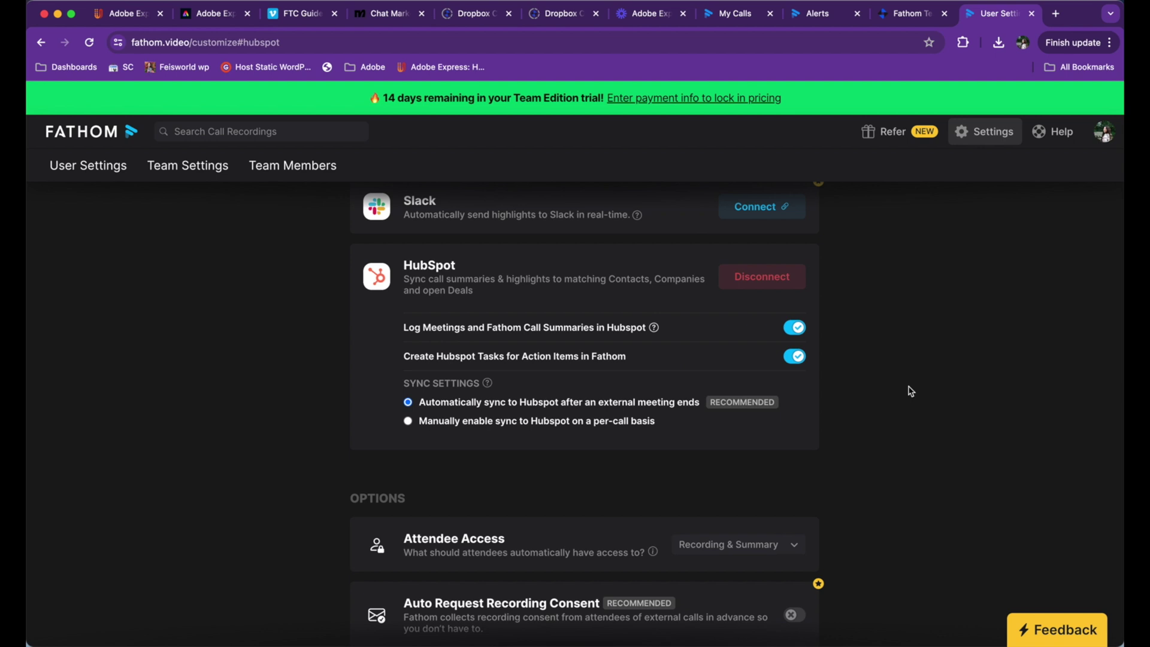
# - Open and close the Fathom account menu on the HubSpot integration settings page
pyautogui.click(1104, 132)
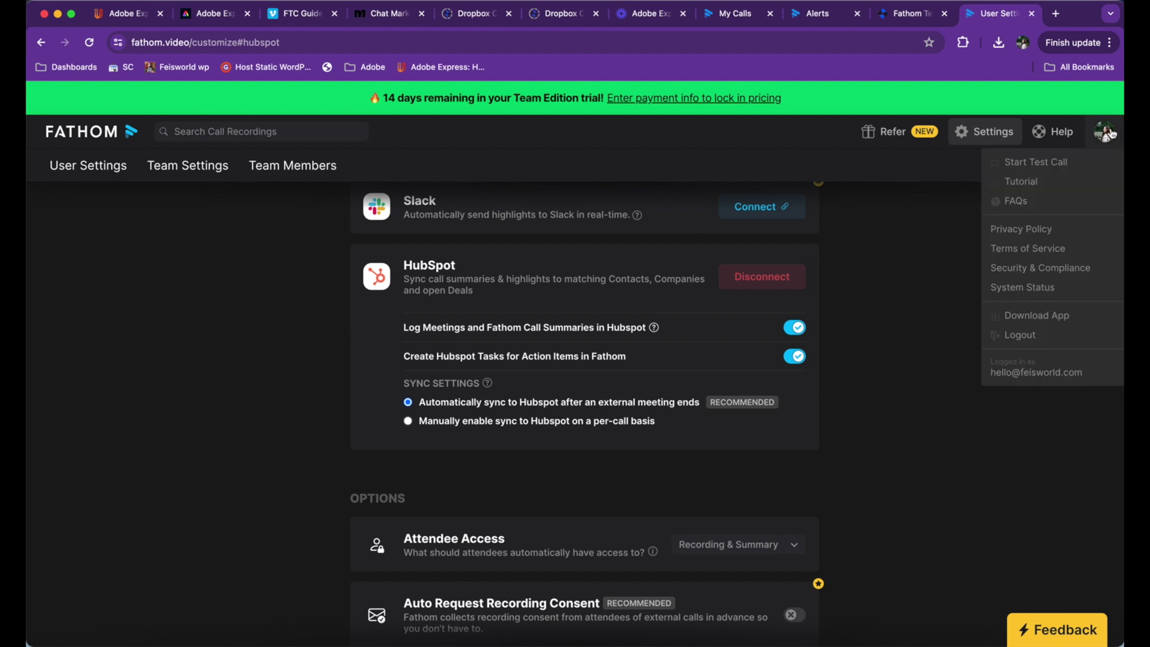
pyautogui.click(348, 398)
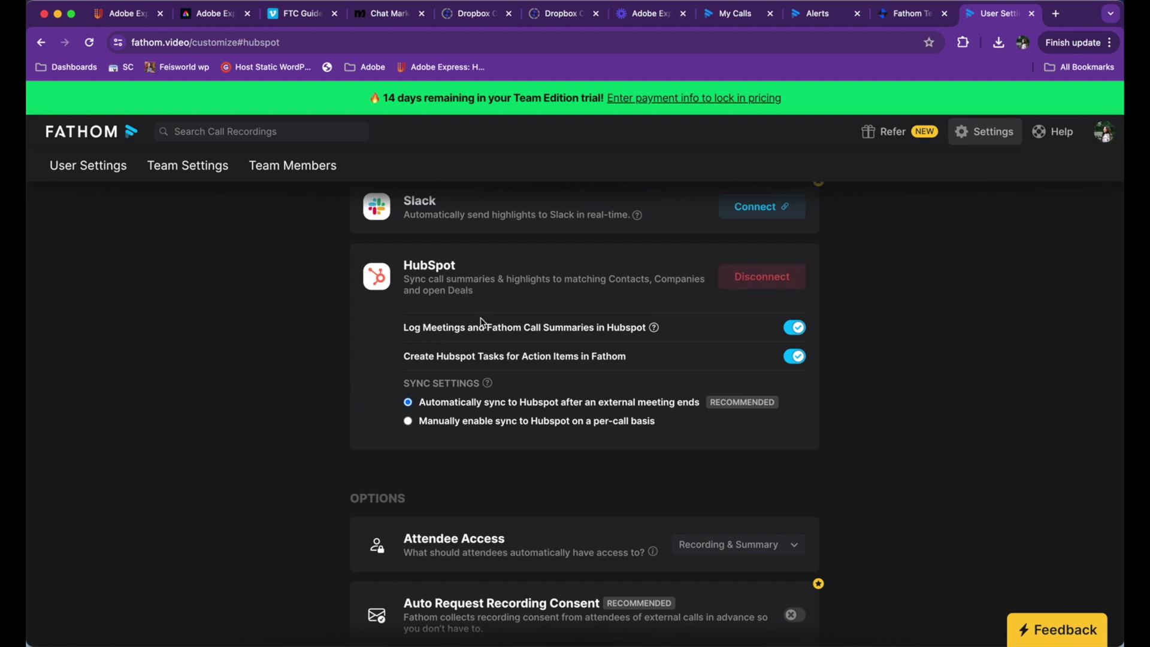
pyautogui.scroll(3, 481, 321)
pyautogui.scroll(3, 481, 322)
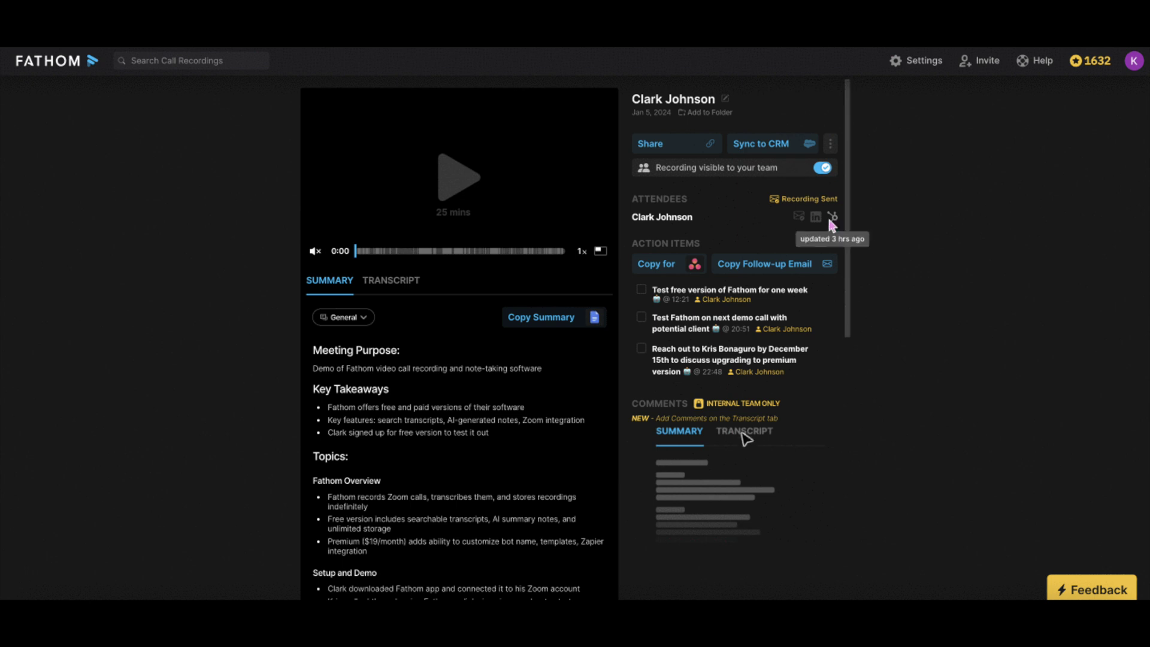
pyautogui.click(832, 217)
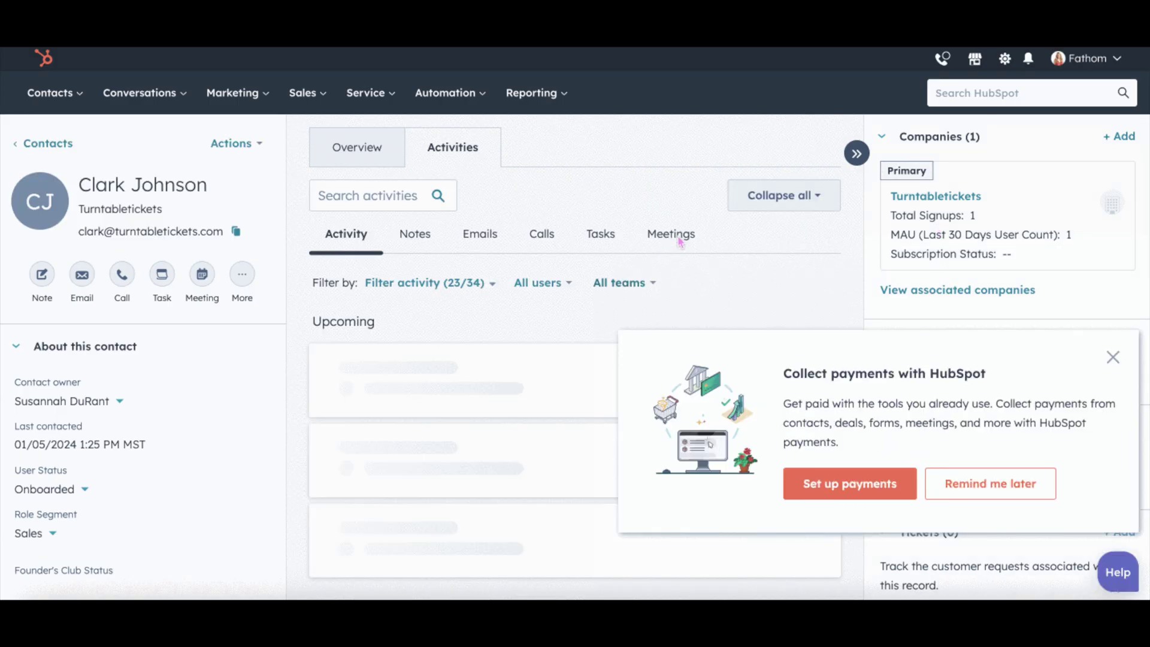
pyautogui.click(1112, 361)
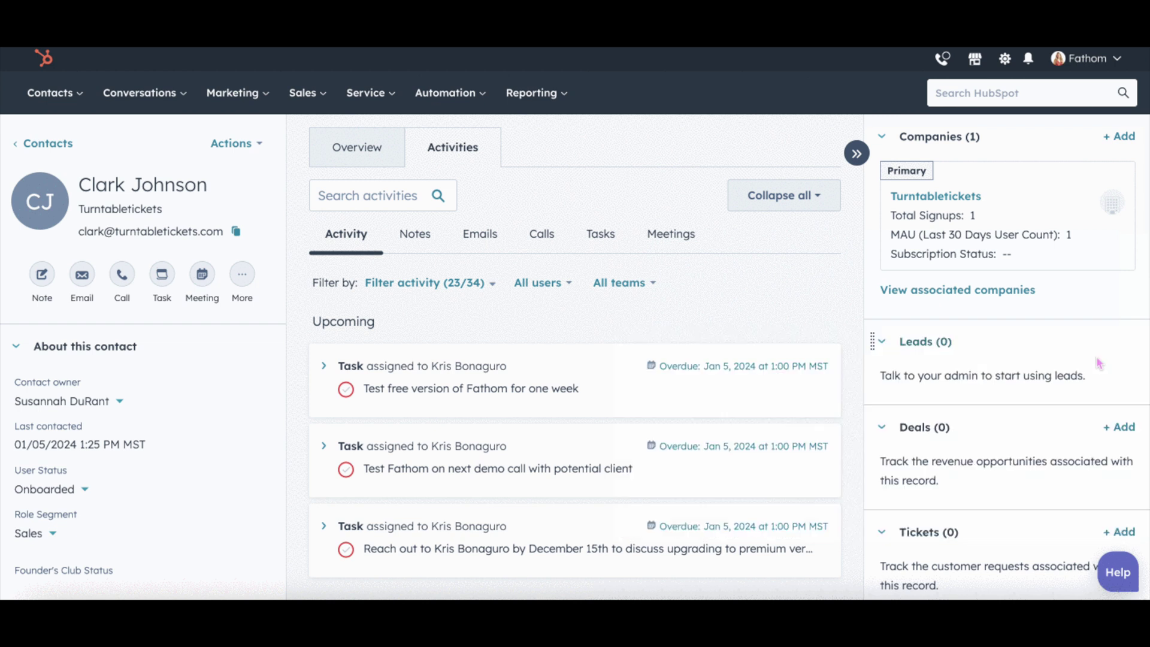
pyautogui.click(669, 233)
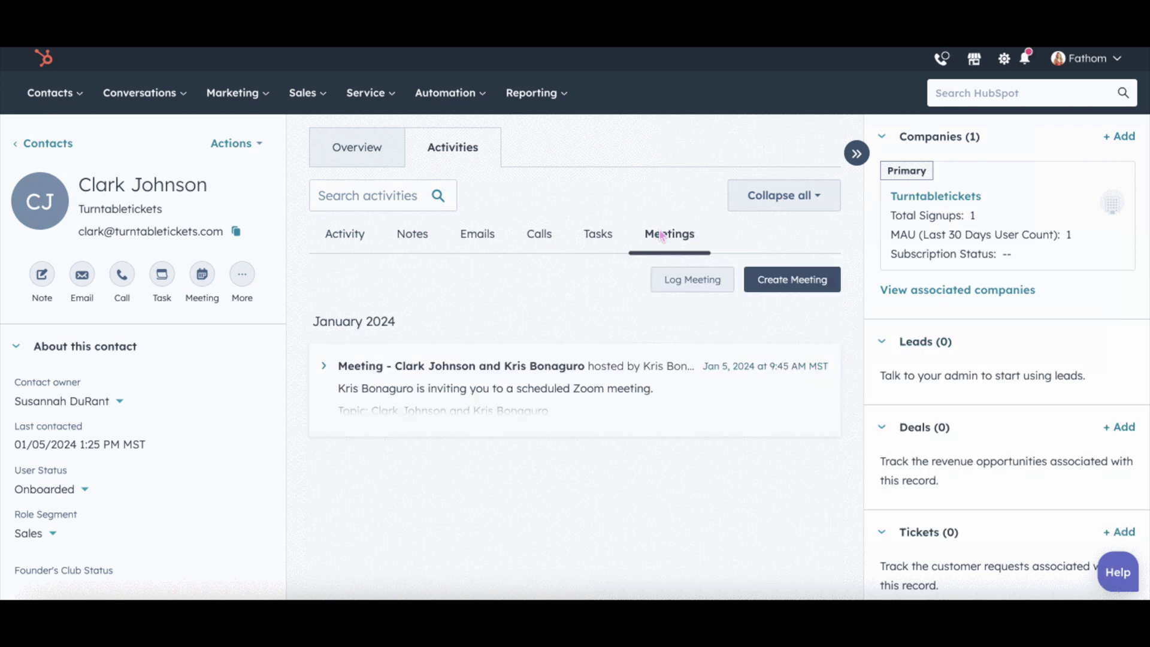
pyautogui.click(322, 366)
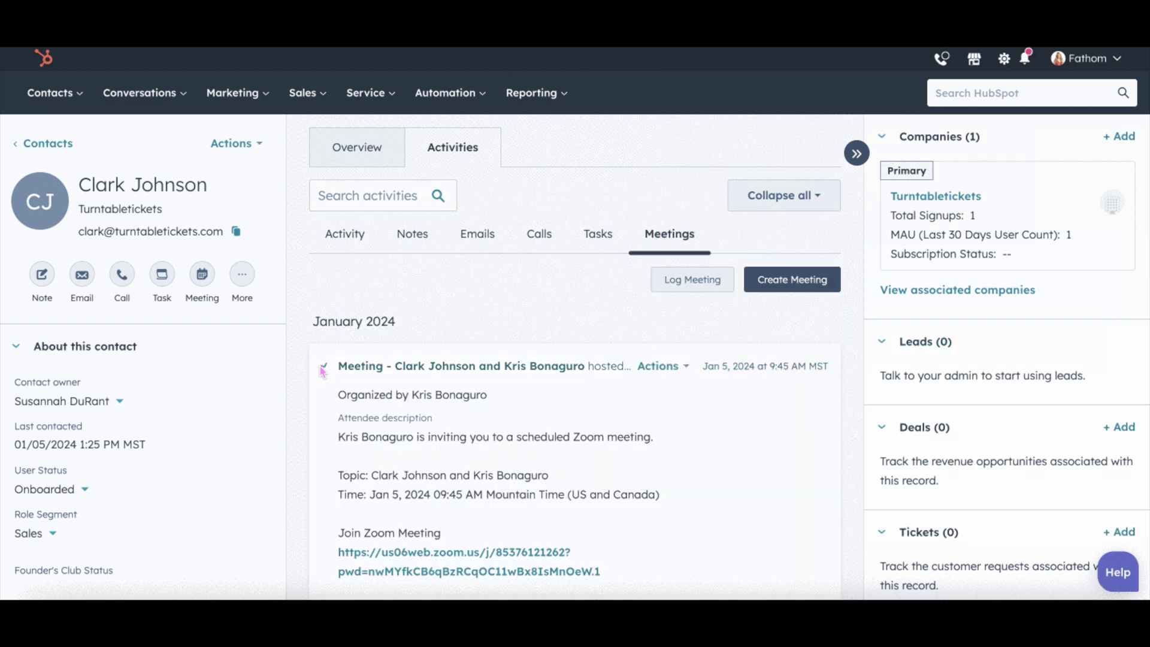
pyautogui.scroll(-5, 322, 366)
pyautogui.scroll(-3, 321, 366)
pyautogui.scroll(-8, 322, 366)
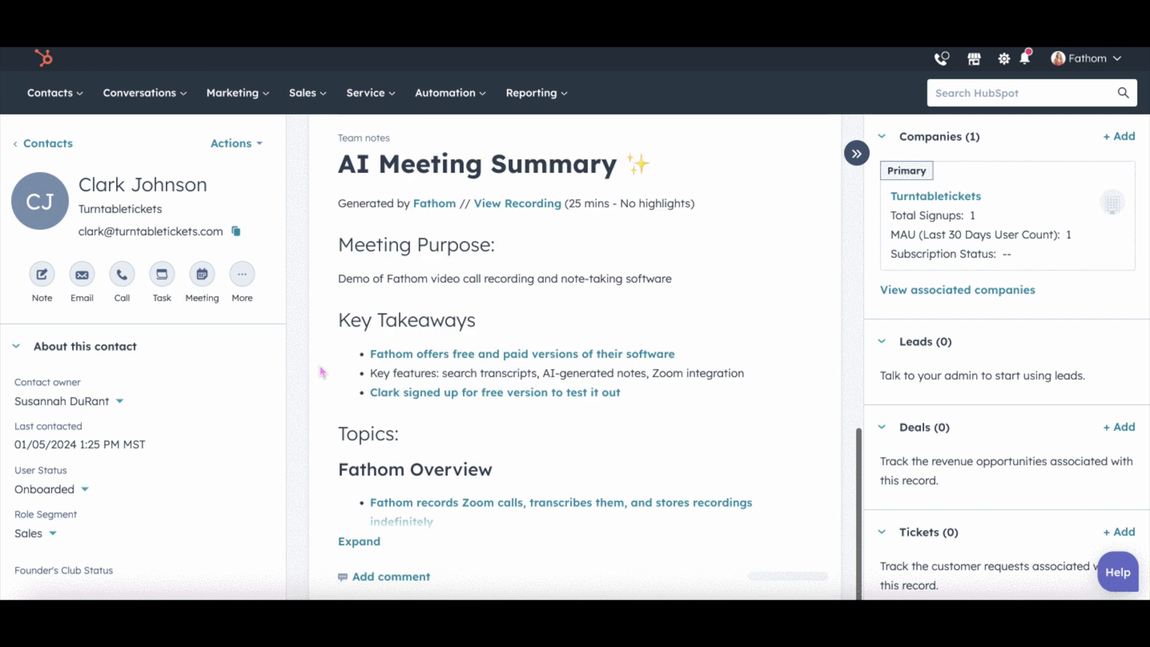
pyautogui.scroll(-2, 322, 369)
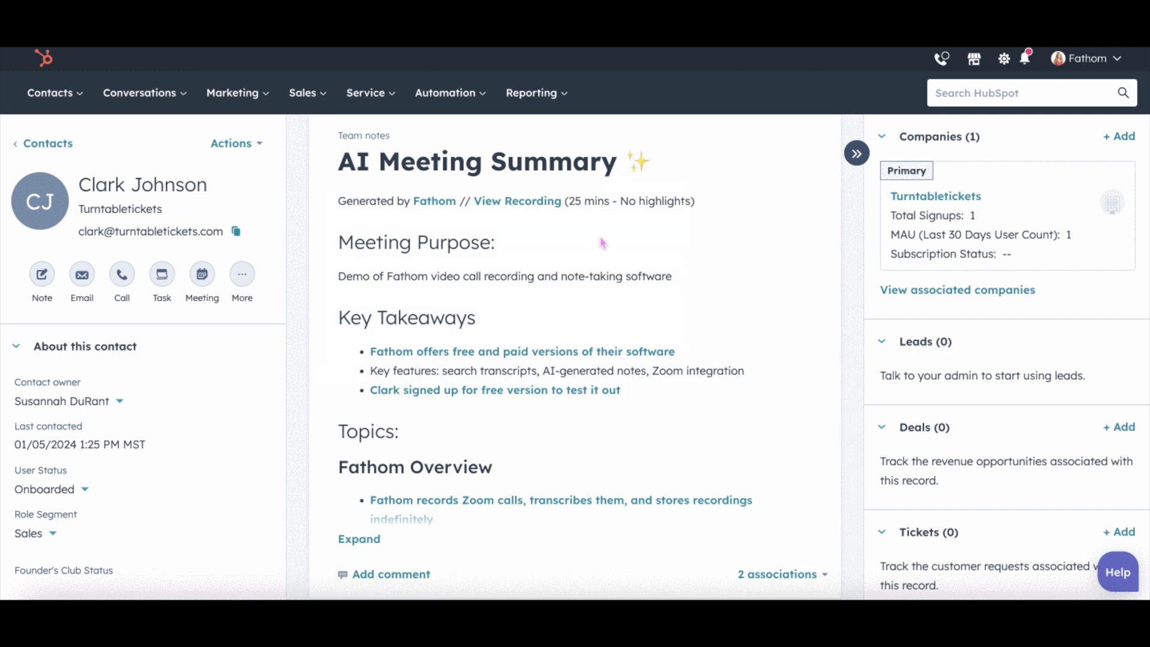
pyautogui.moveTo(619, 166); pyautogui.dragTo(330, 173)
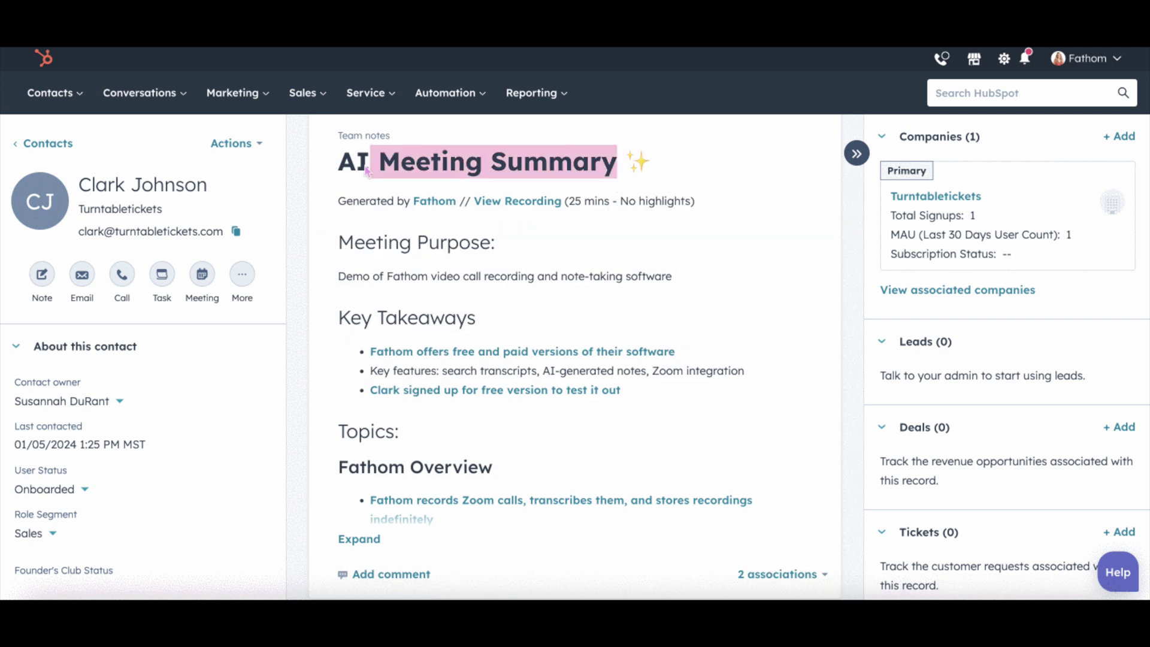
pyautogui.click(727, 222)
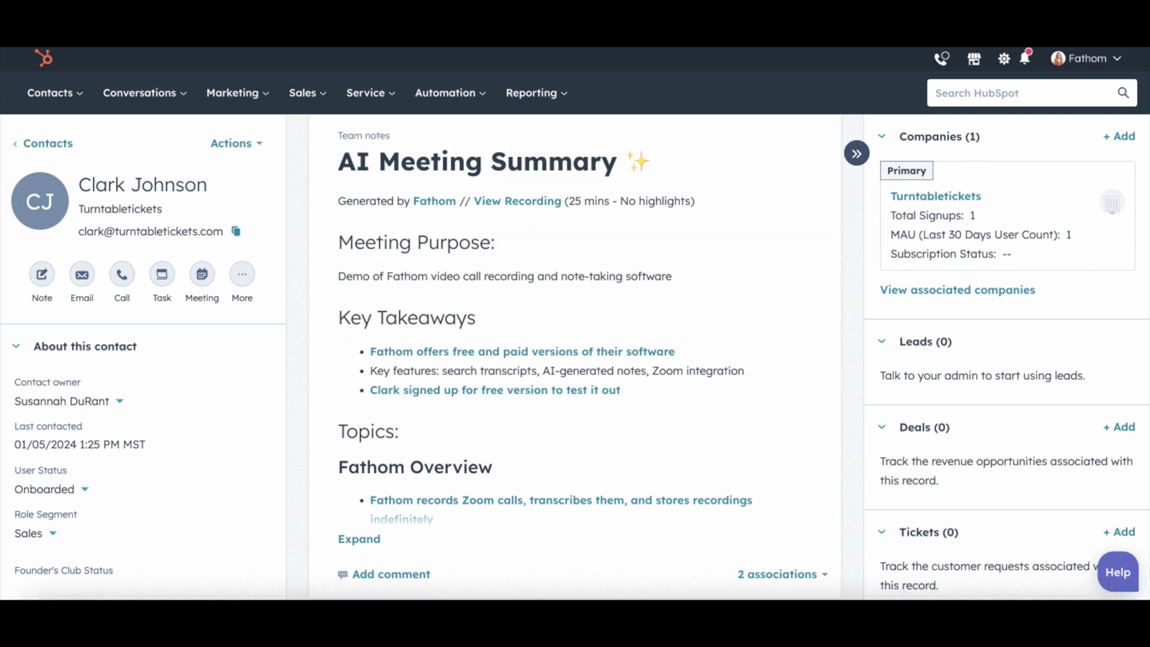